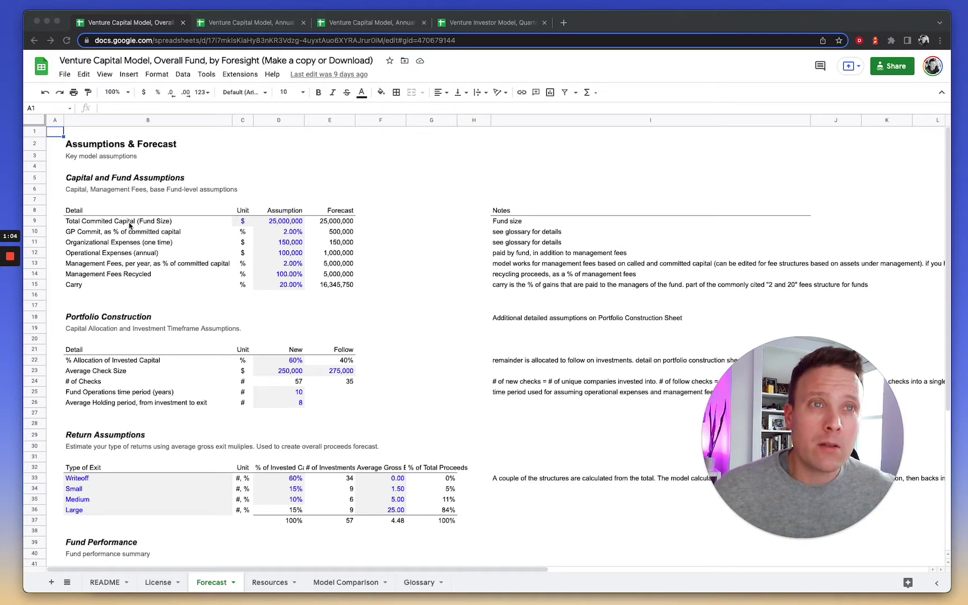
click(260, 223)
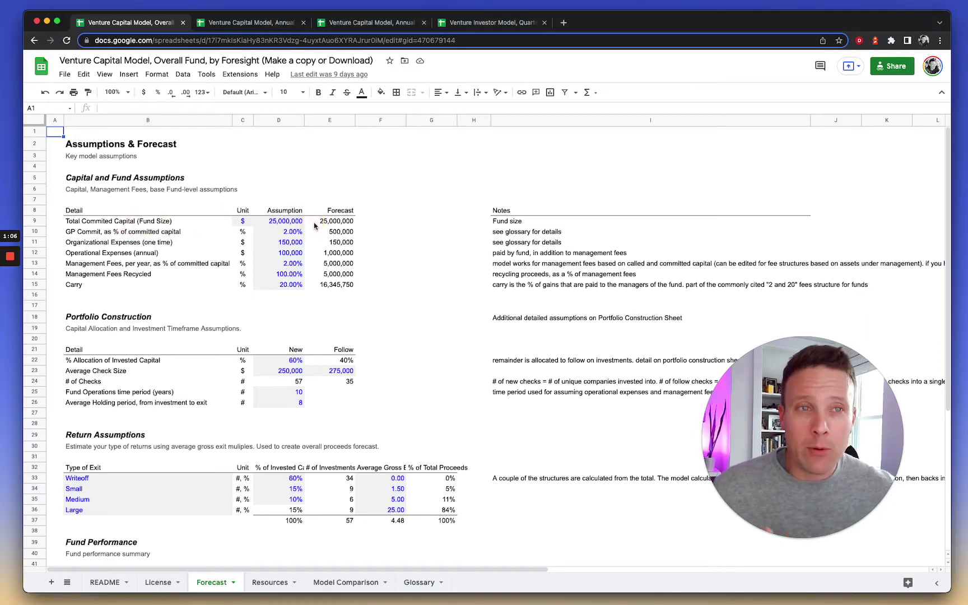
drag(182, 363, 336, 360)
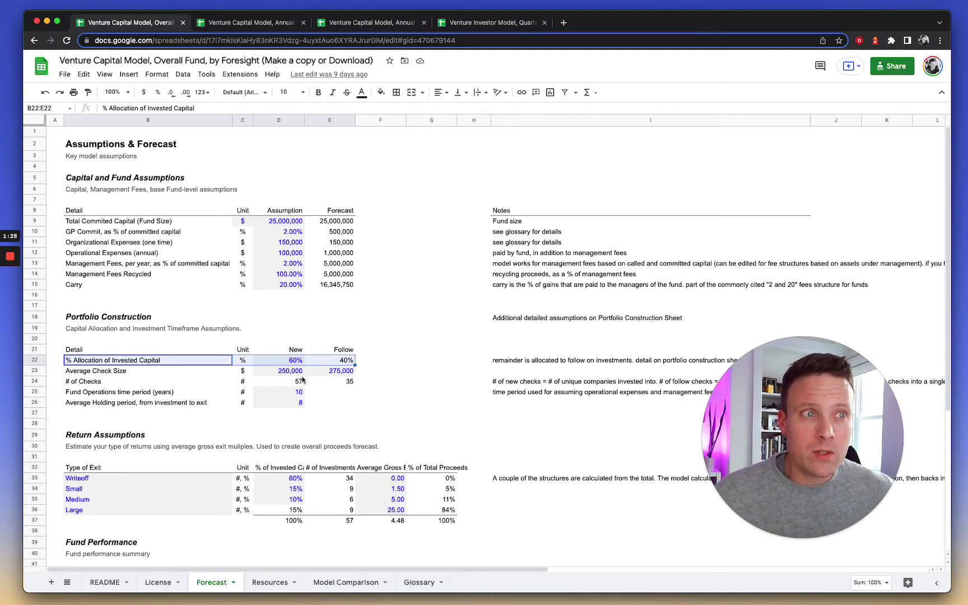
click(318, 407)
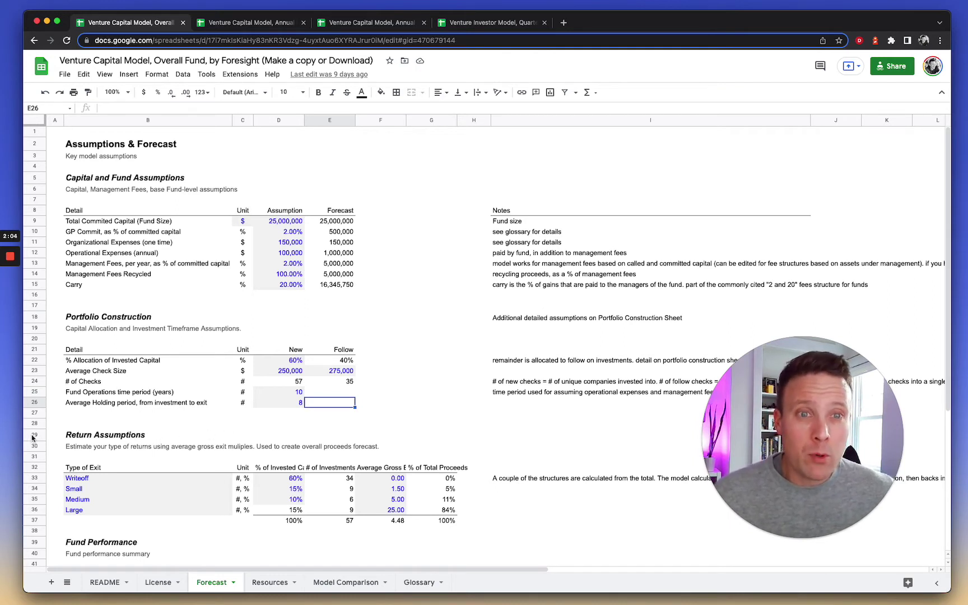
- Insert eight blank rows above the Return Assumptions section, at rows 29 to 36
drag(32, 437, 39, 509)
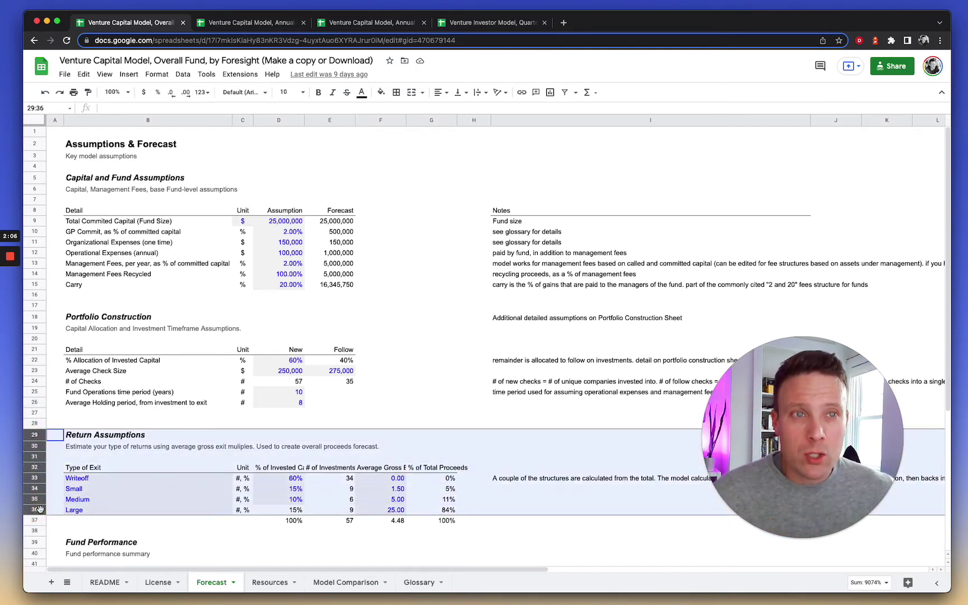
right_click(39, 509)
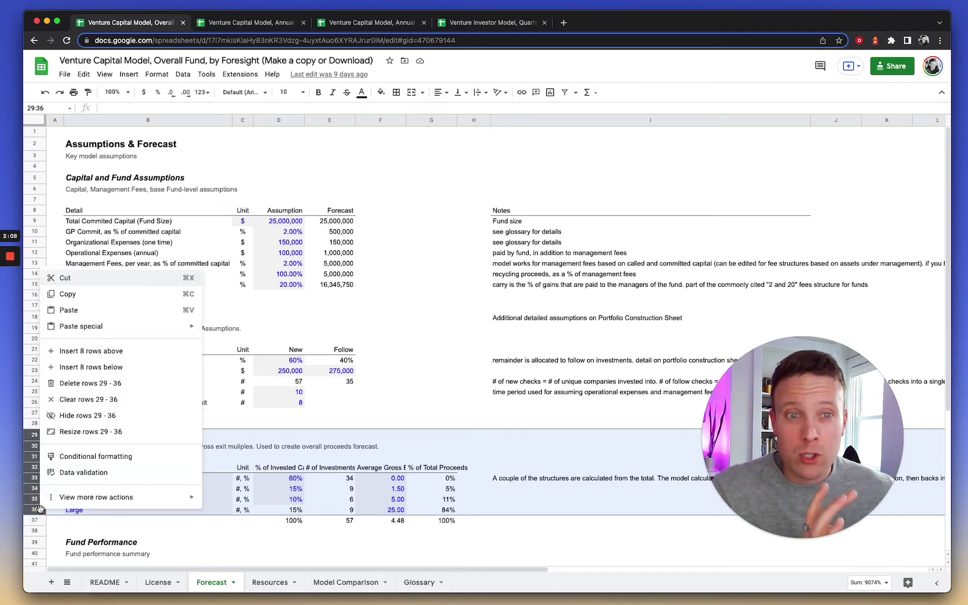
click(73, 355)
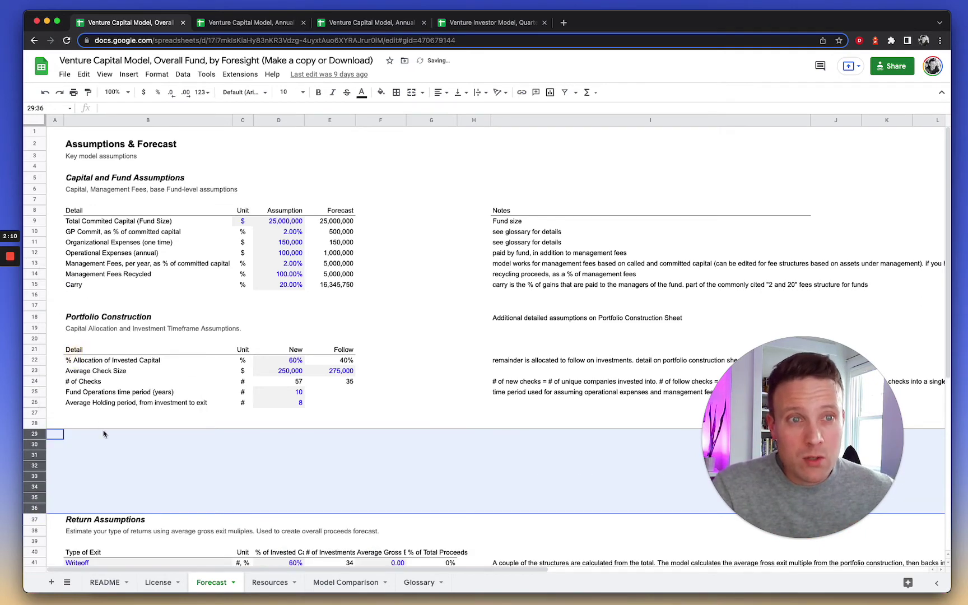
click(103, 433)
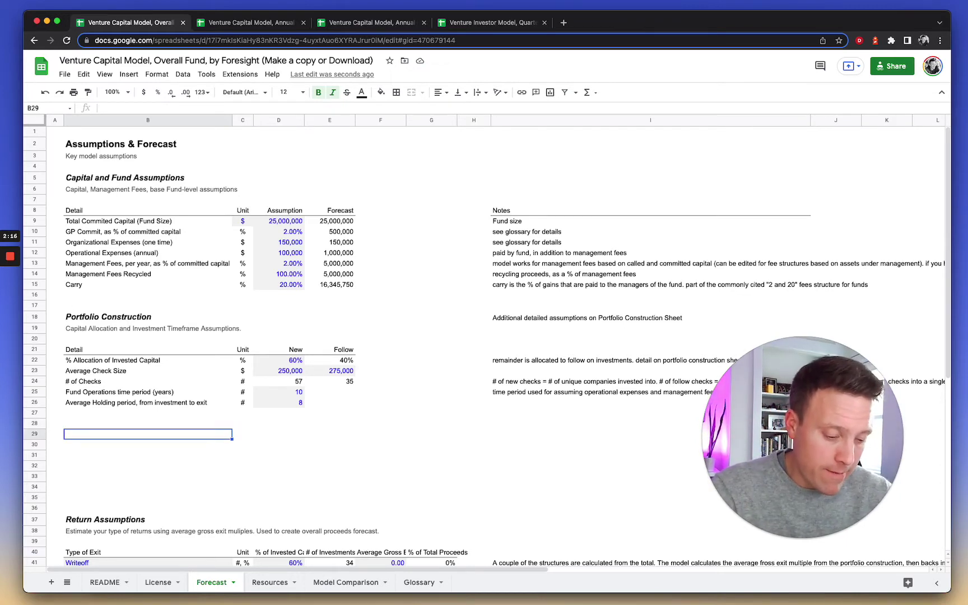
text(S)
key(Escape)
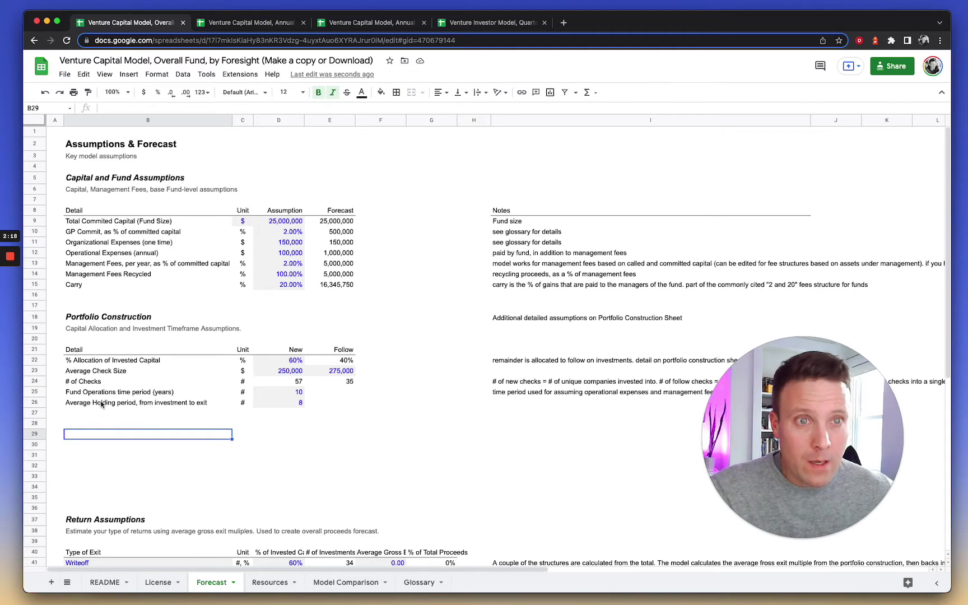
- Copy the formatting of the Average Holding period label in B26 onto the blank cells B28:B36
click(103, 404)
click(88, 93)
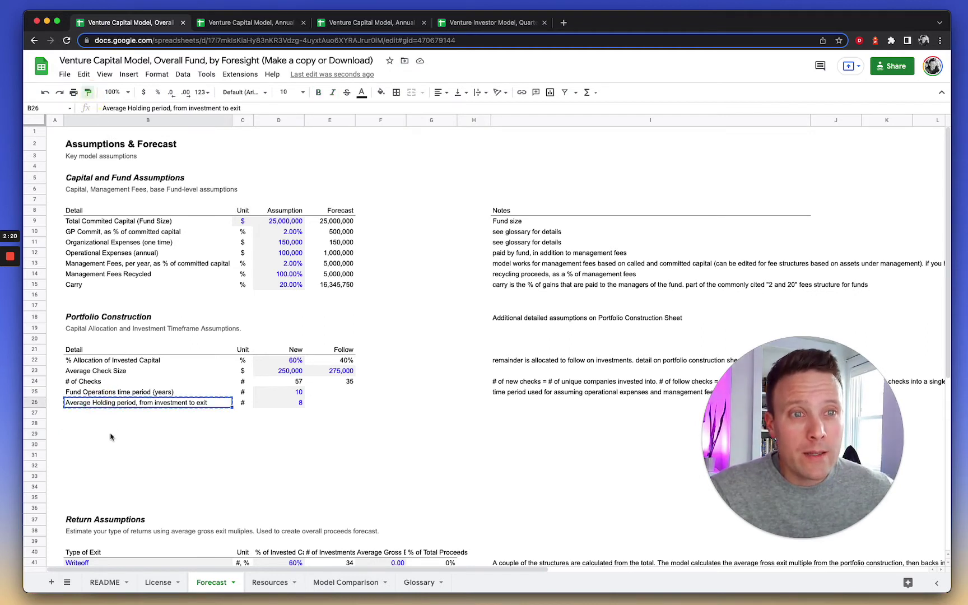
drag(112, 424, 110, 510)
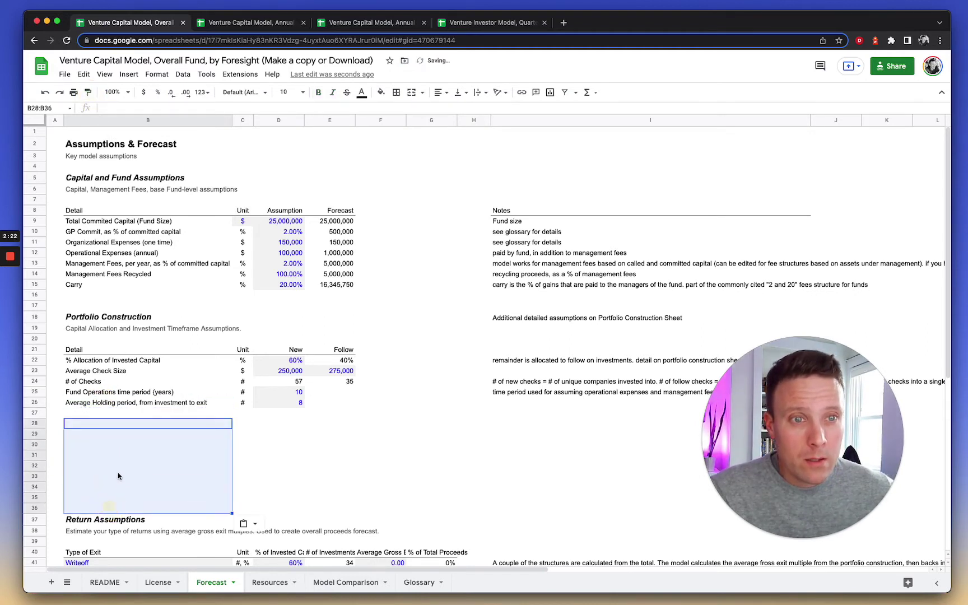
- Enter the stage labels "Seed" in B29 and "A" in B30
click(117, 436)
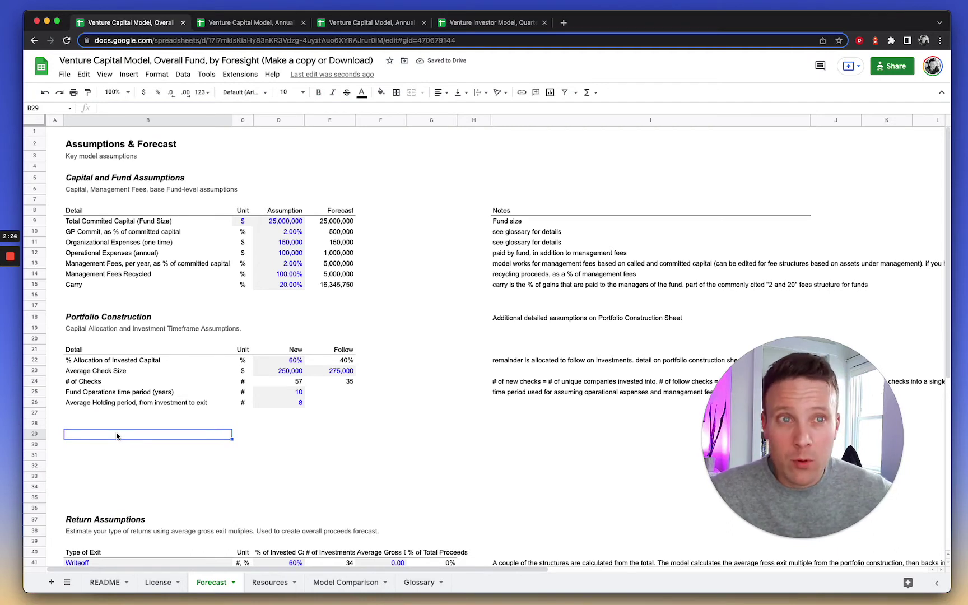
text(Seed)
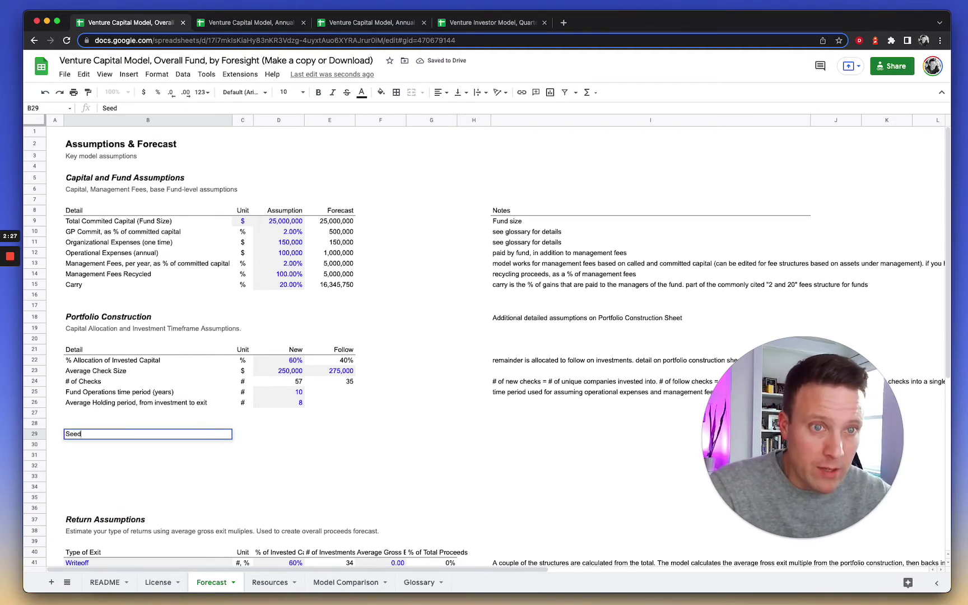
key(Return)
text(A)
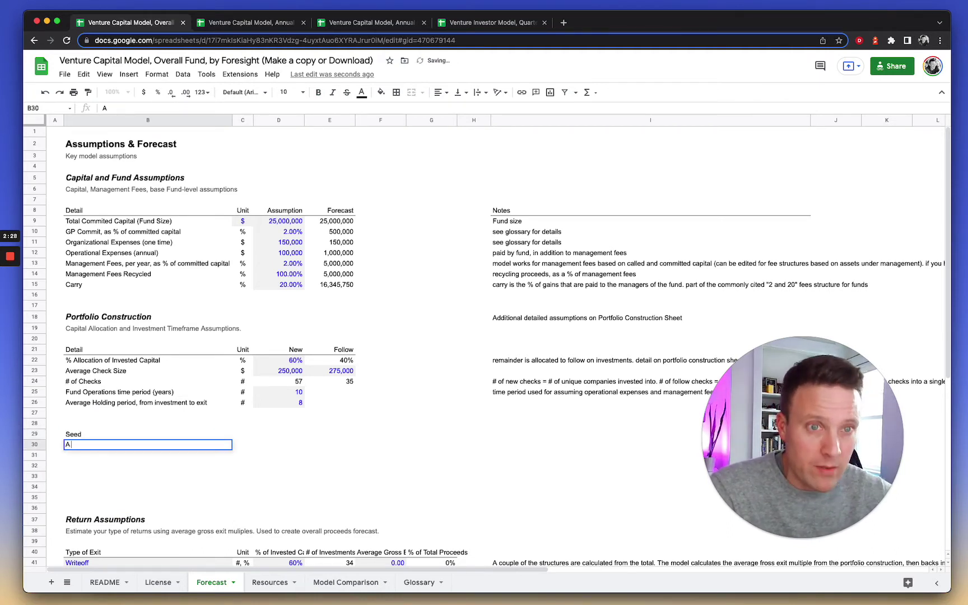
key(Tab)
- Copy the 60% new-investment allocation from D22 into D29 on the Seed row
key(Up)
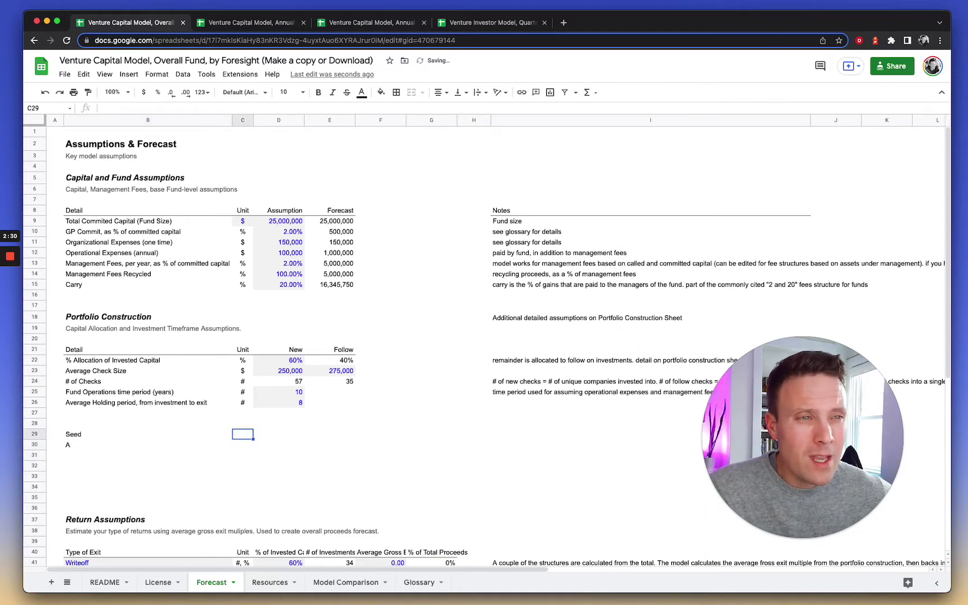
key(Right)
click(289, 361)
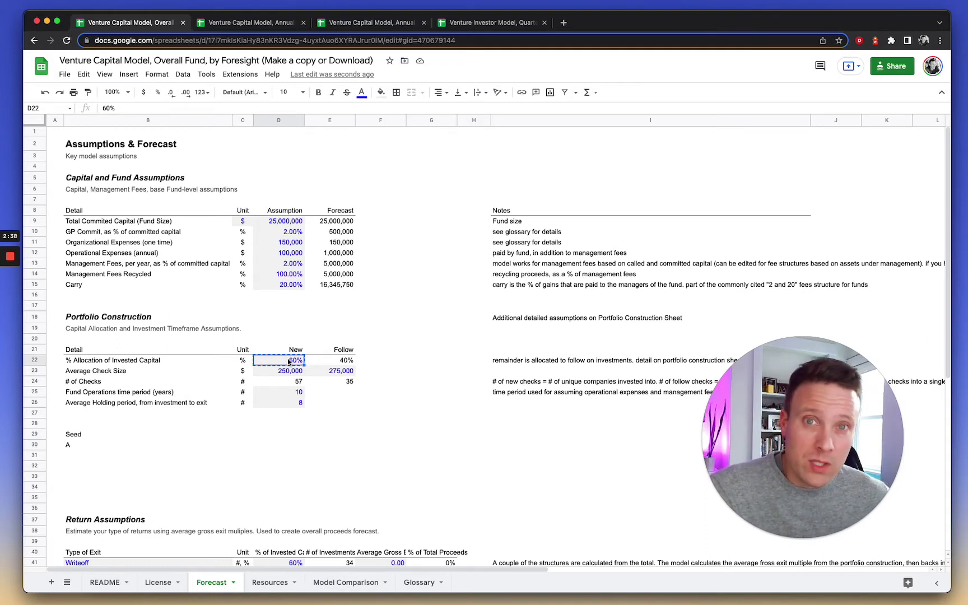
key(Down)
key(Down)
key(Down)
key(Down)
key(Down)
key(Down)
key(Down)
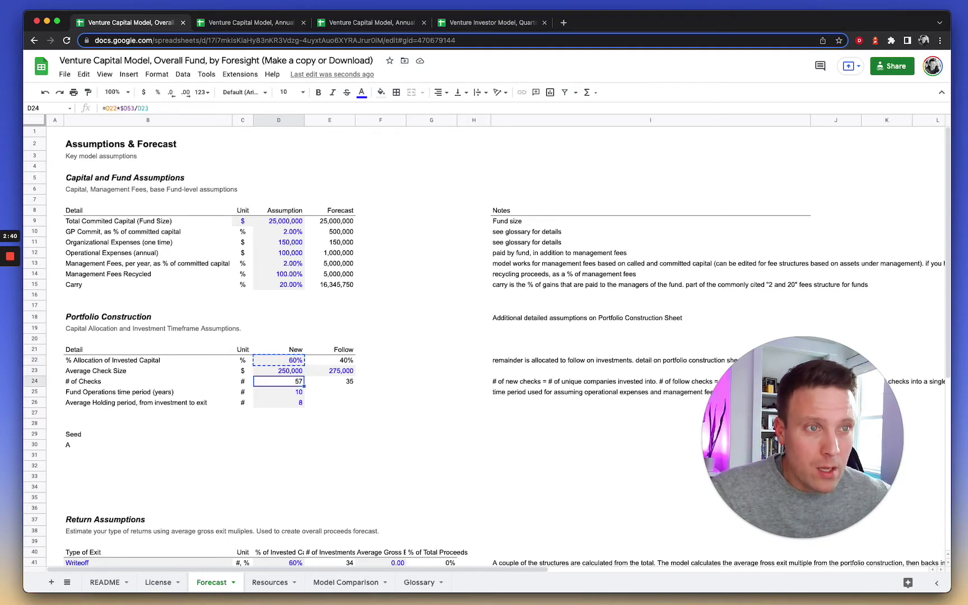
key(super+v)
- Add the column header "% of new" in D28 above the Seed percentage
key(Up)
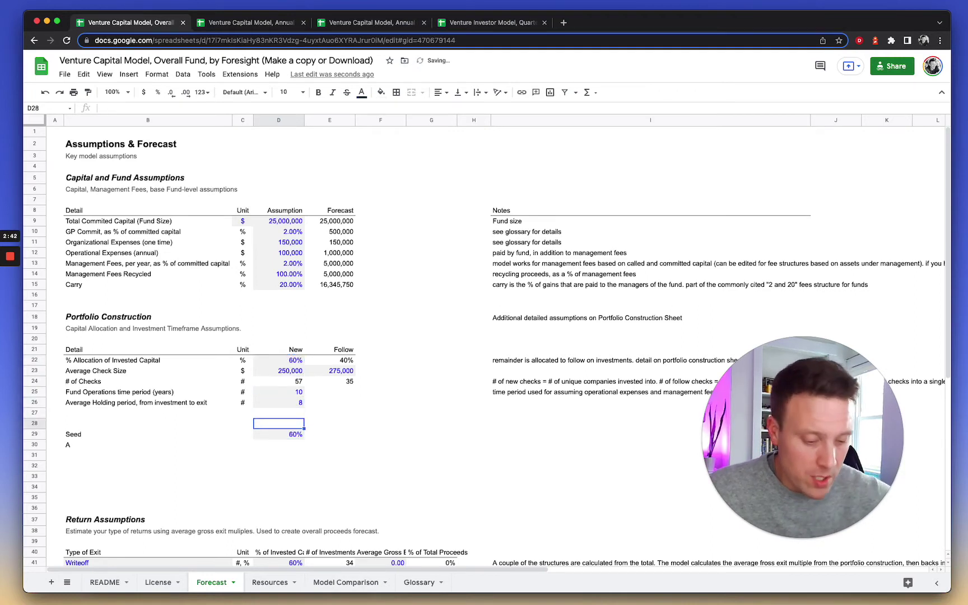
text(% of new)
key(Return)
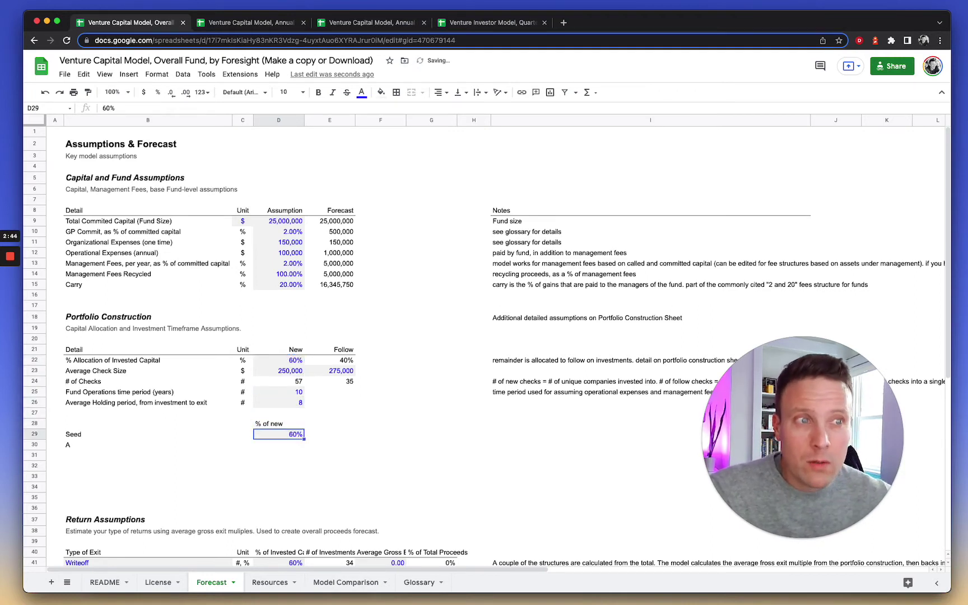
- Set the A row's share in D30 to 40%, formatted like the Seed percentage above it
key(Down)
text(40)
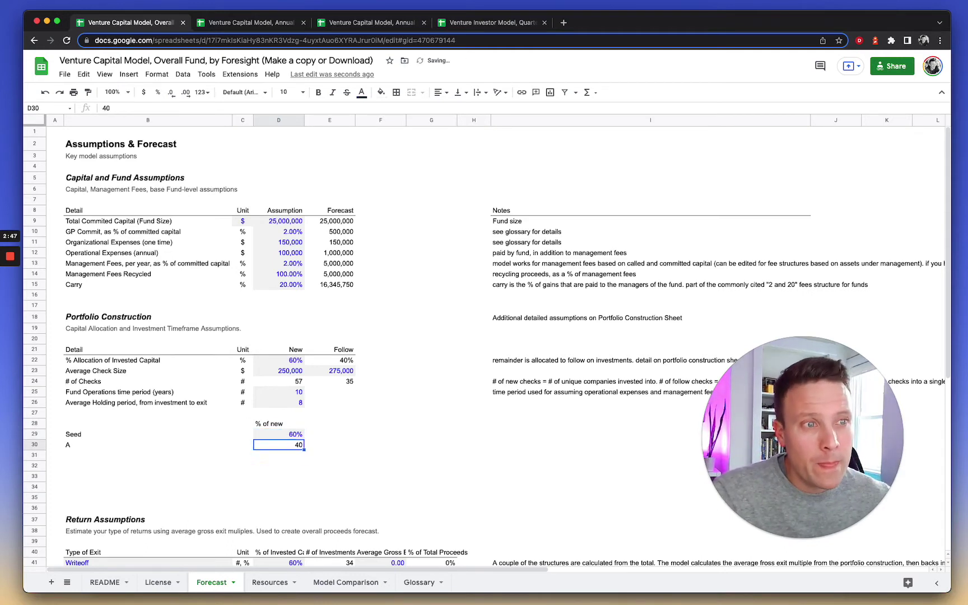
key(Return)
key(Up)
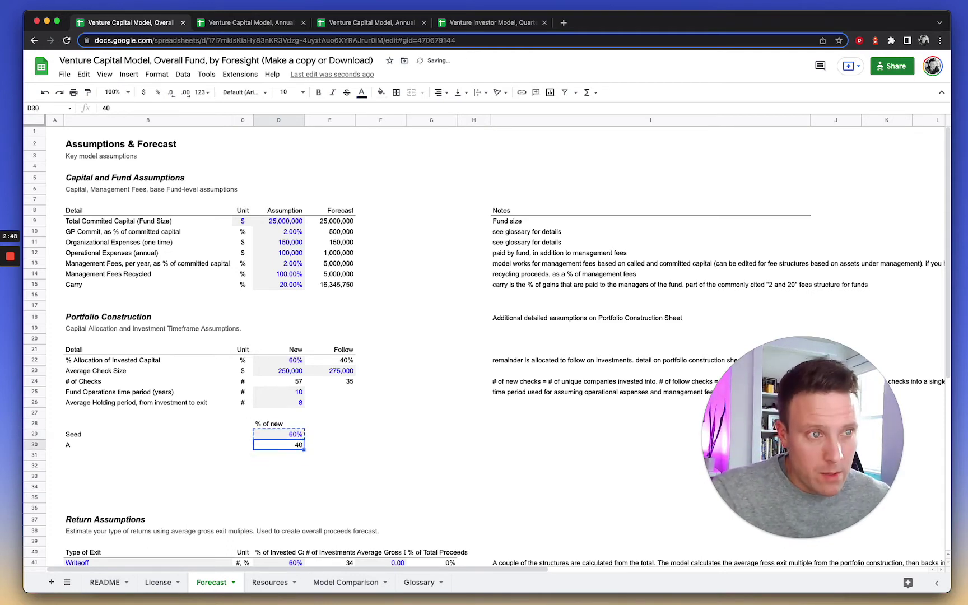
text(40)
key(Return)
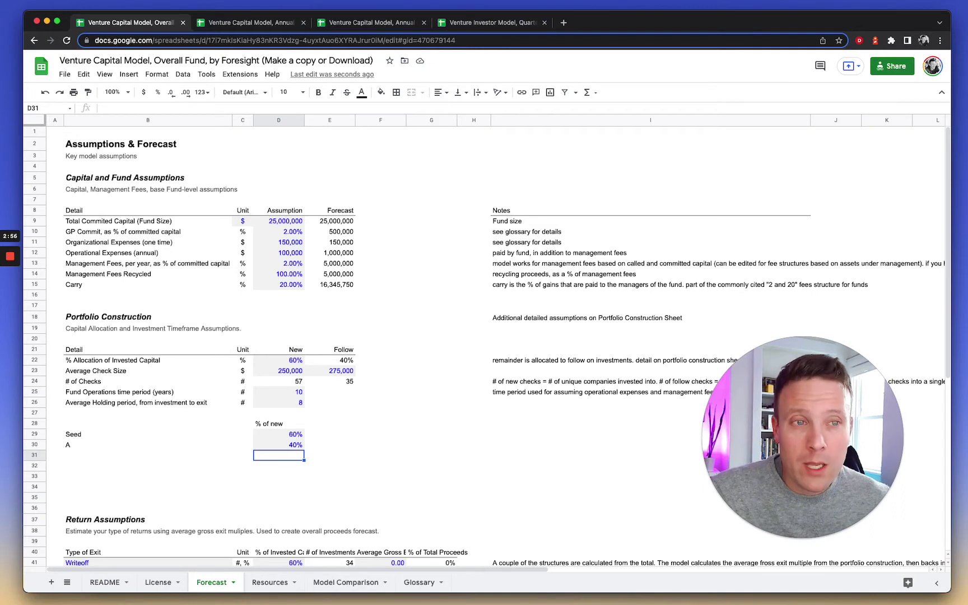
- Add the column header "average check size" in E28
key(Up)
key(Up)
key(Up)
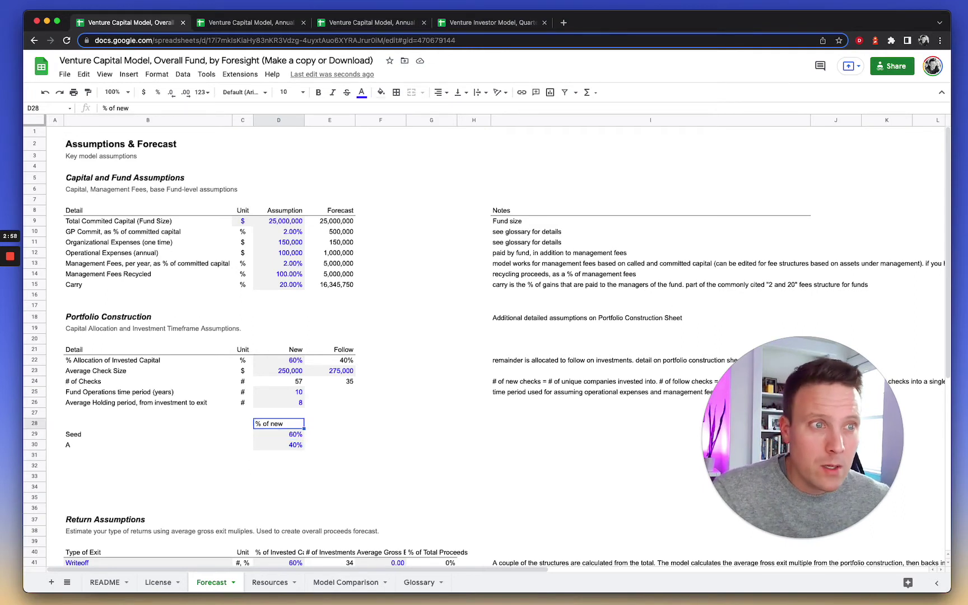
key(Right)
text(average cehck)
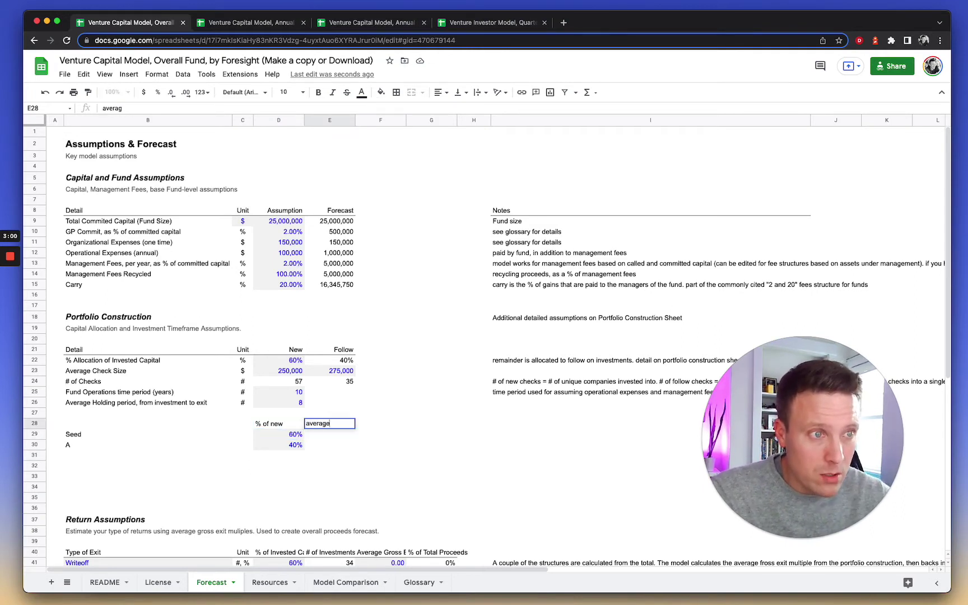
key(BackSpace)
key(BackSpace)
key(BackSpace)
key(BackSpace)
text(heck size)
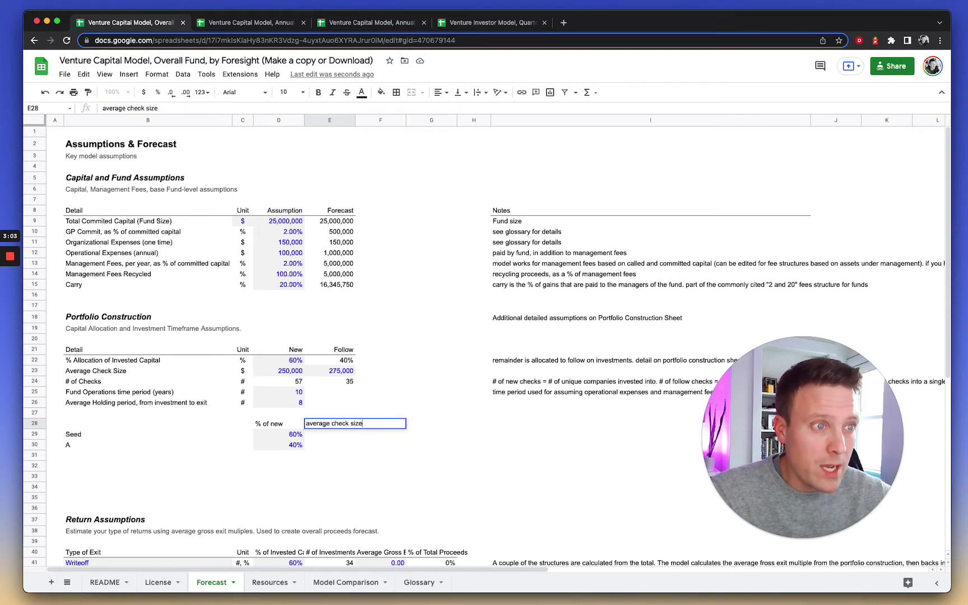
key(Return)
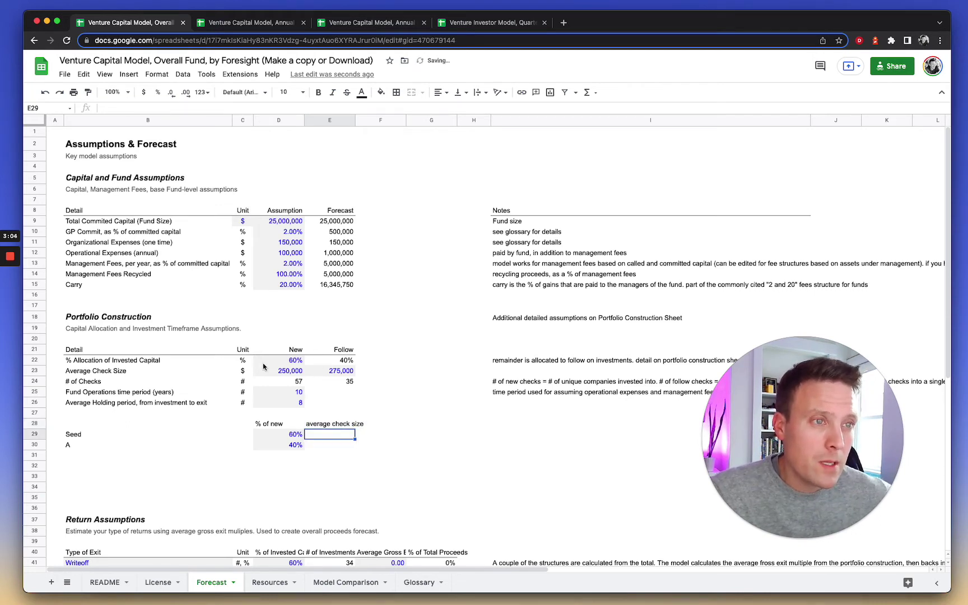
- Copy the new-investment average check size of 250,000 from D23 into E29 and E30
click(273, 371)
key(ctrl+c)
click(336, 434)
key(ctrl+v)
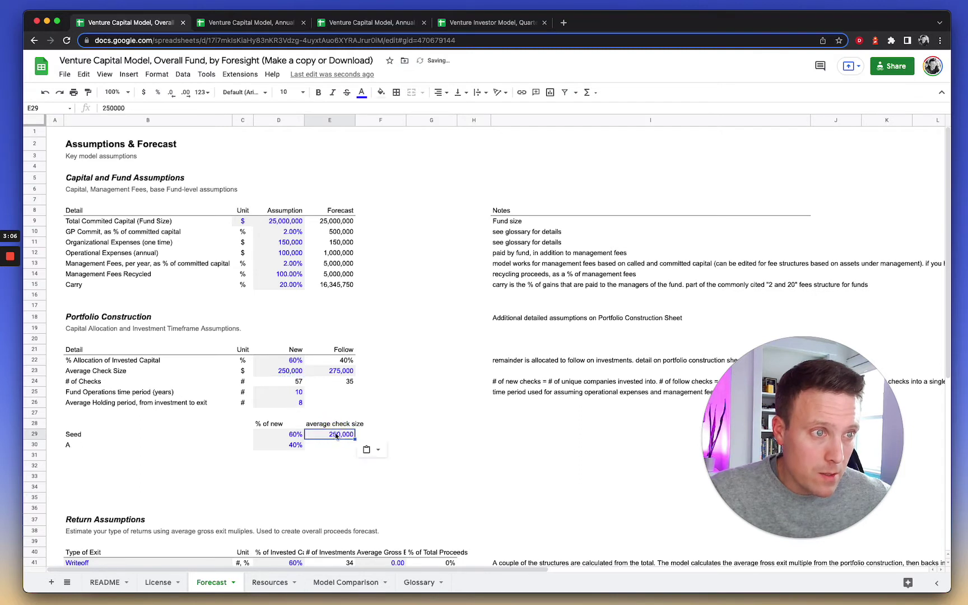
click(337, 446)
key(ctrl+v)
- Change the % of new split to 40% for Seed and 60% for A
click(295, 436)
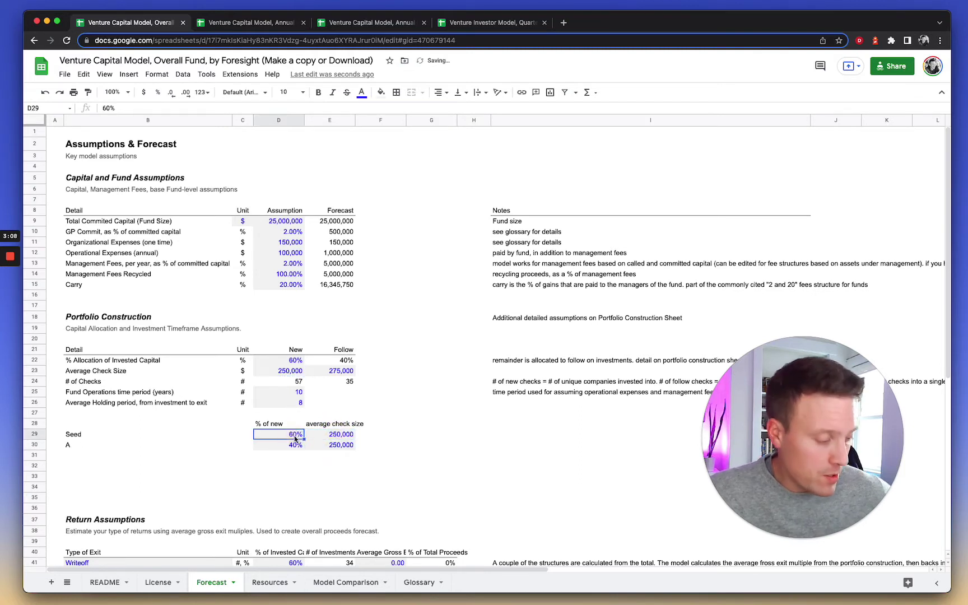
text(40)
key(Return)
text(60)
key(Return)
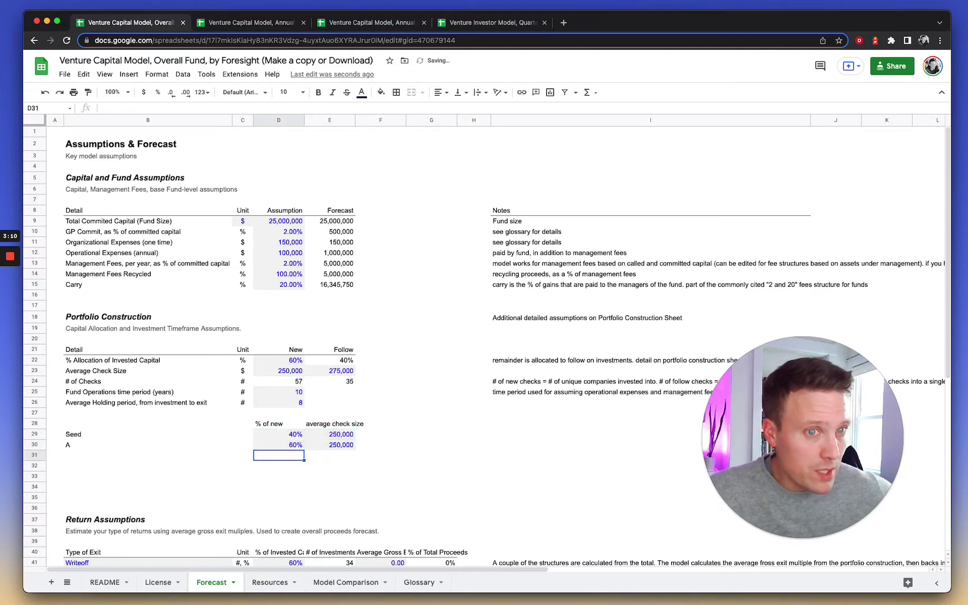
- Set the A row's average check size in E30 to 500,000
key(Up)
key(Right)
text(500000)
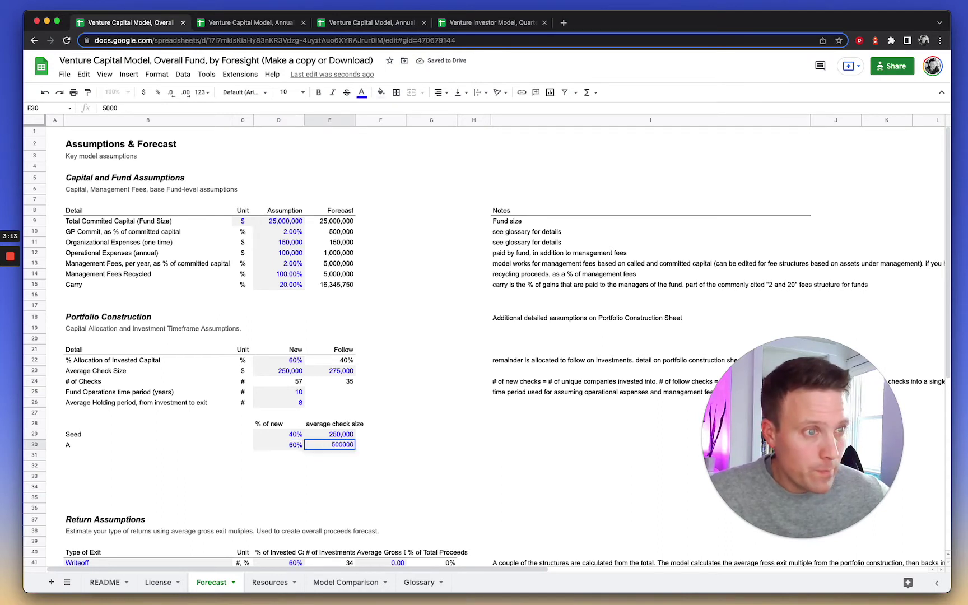
key(Return)
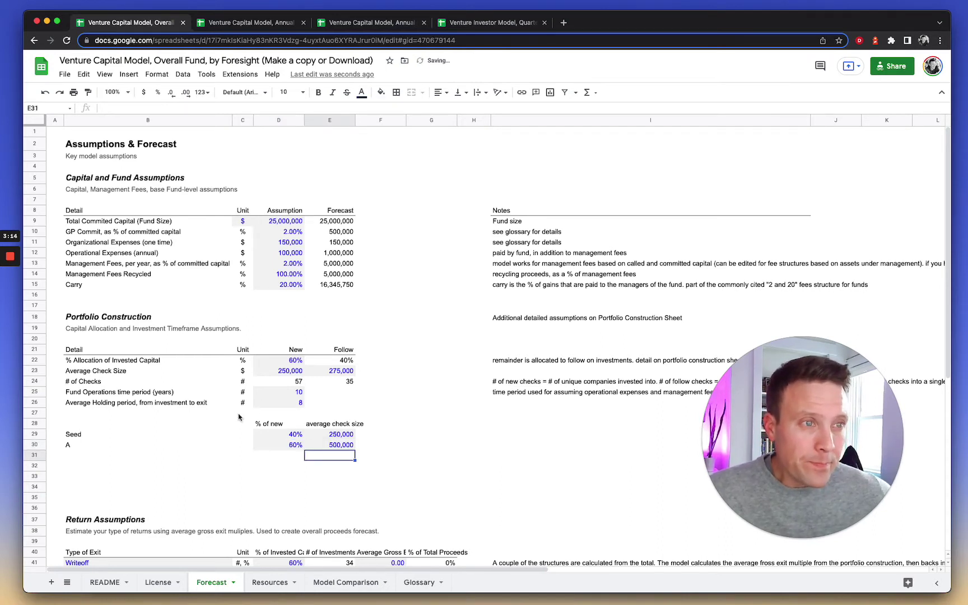
- Total the % of new column in D31 with the formula =sum(D30:D29)
click(286, 457)
text(=sum()
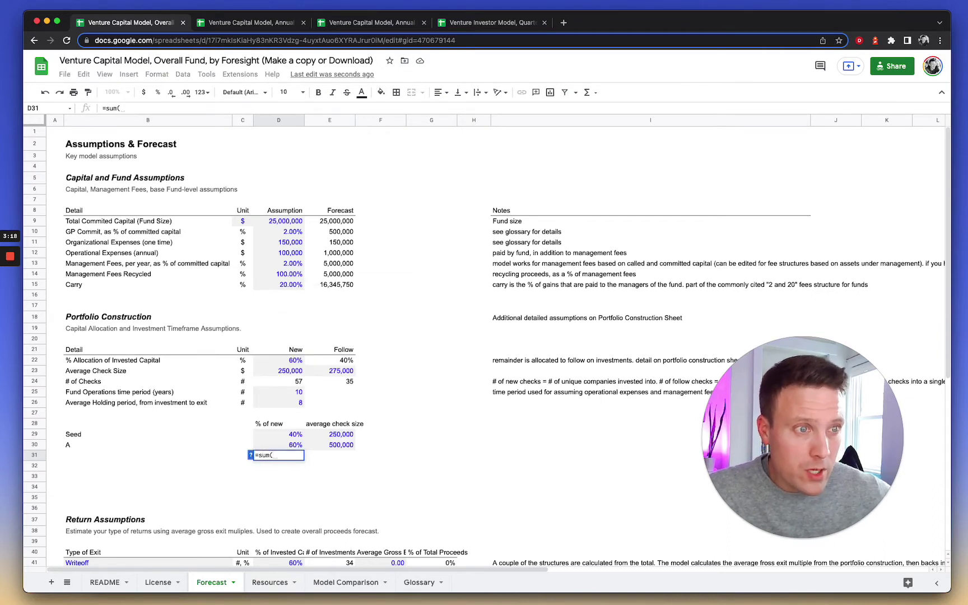
text(D30:)
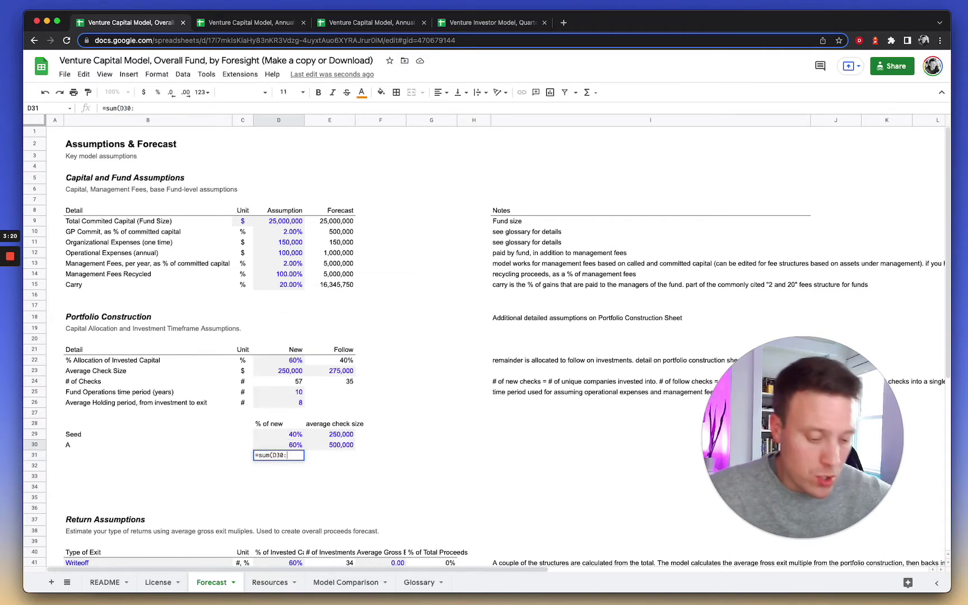
text(D29)
key(Return)
- Calculate the blended average check size in E31 with the formula =sumproduct(E29:E30,D29:D30)
click(329, 455)
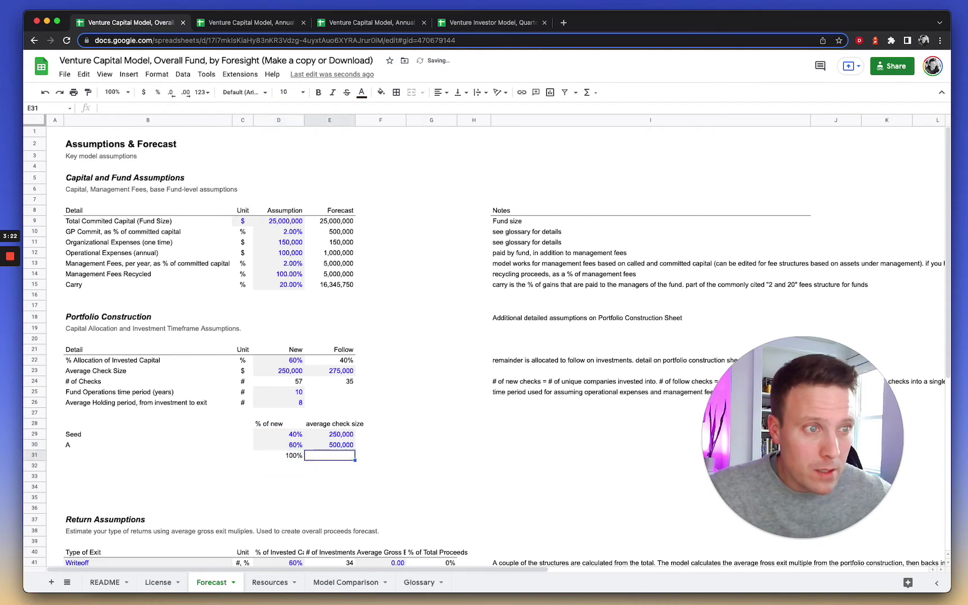
text(=sum)
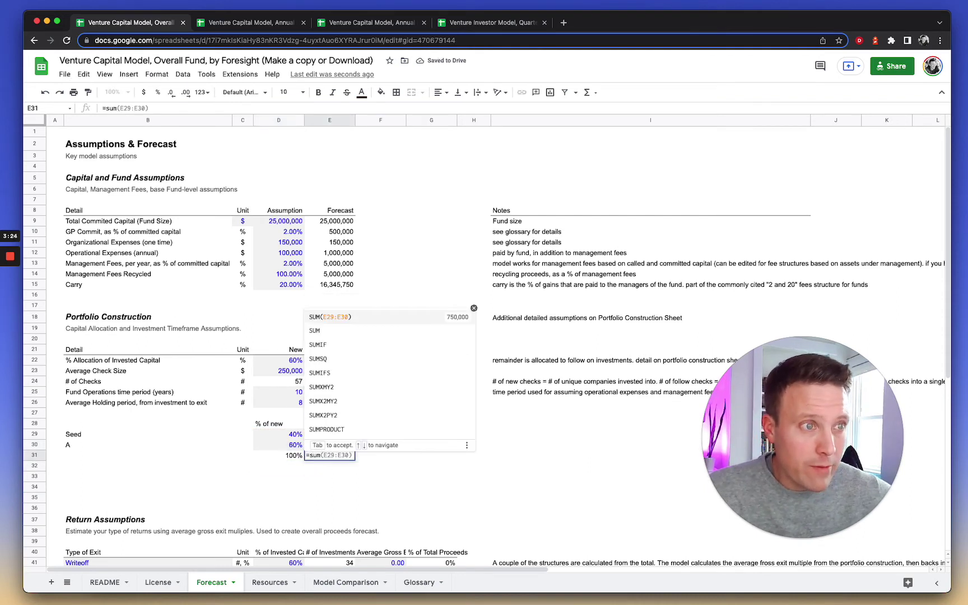
text(pro)
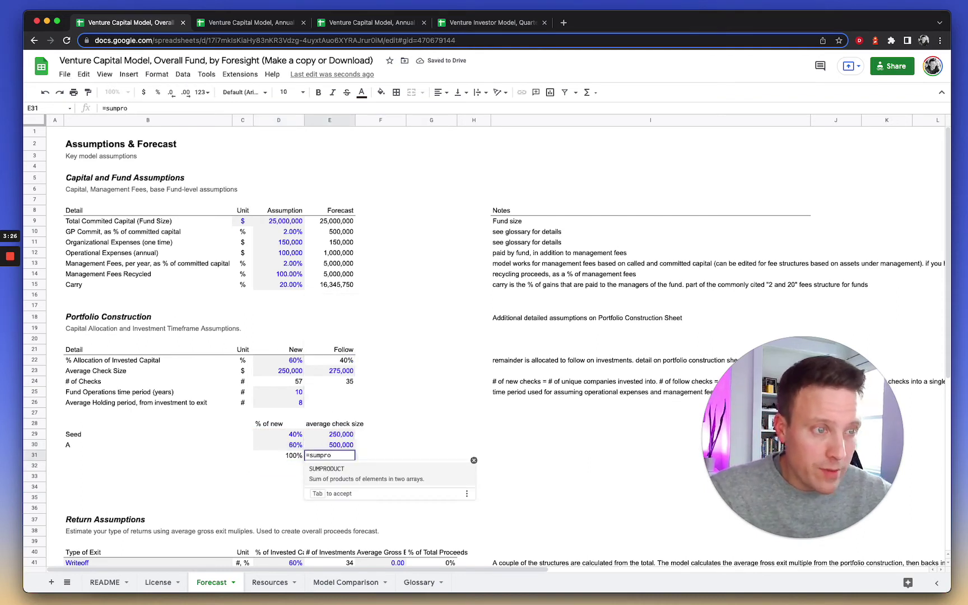
text(duct()
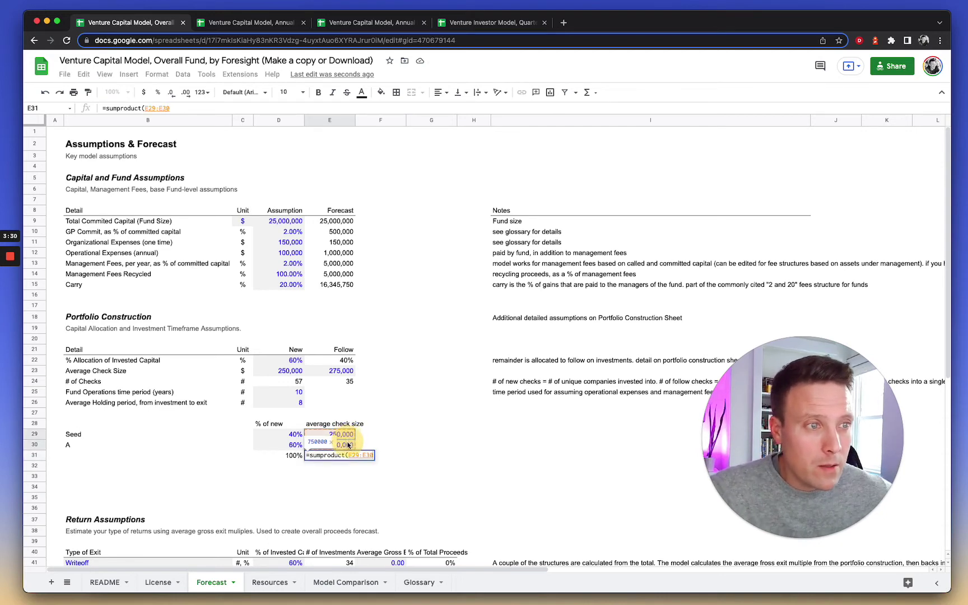
drag(347, 442, 297, 444)
text(,)
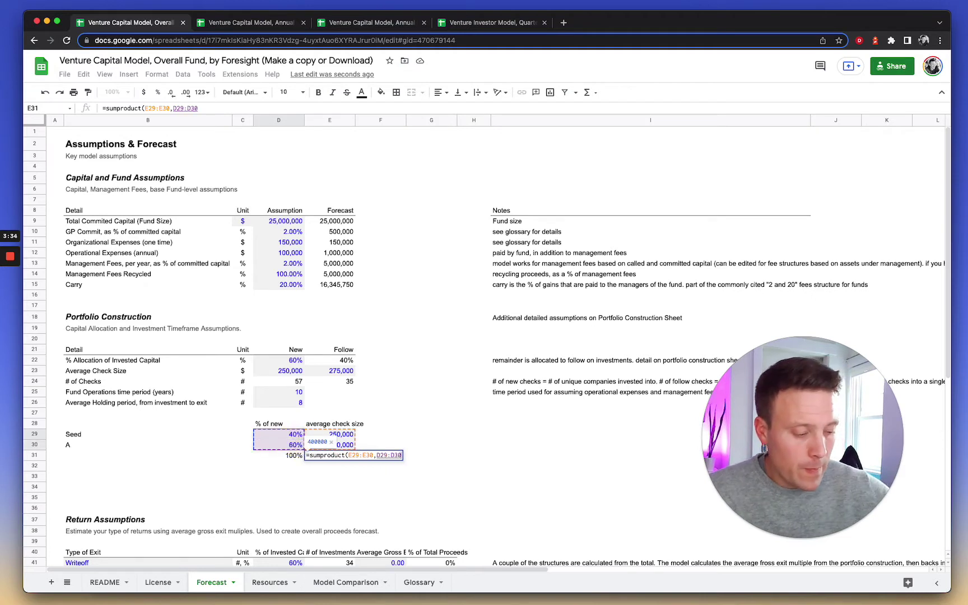
key(Return)
key(Up)
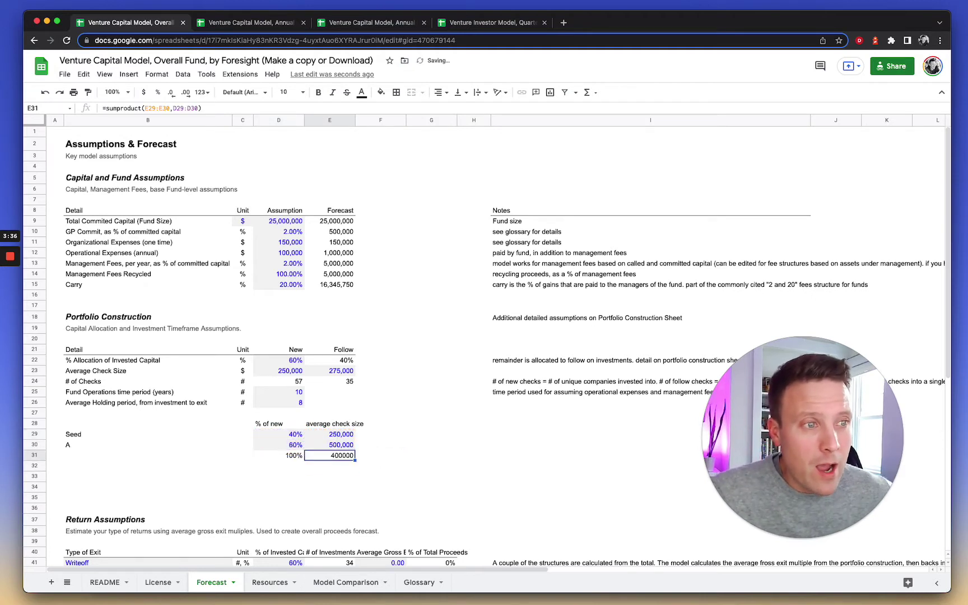
- Link the new-investment average check size in D23 to the blended value with the formula =E31
click(302, 370)
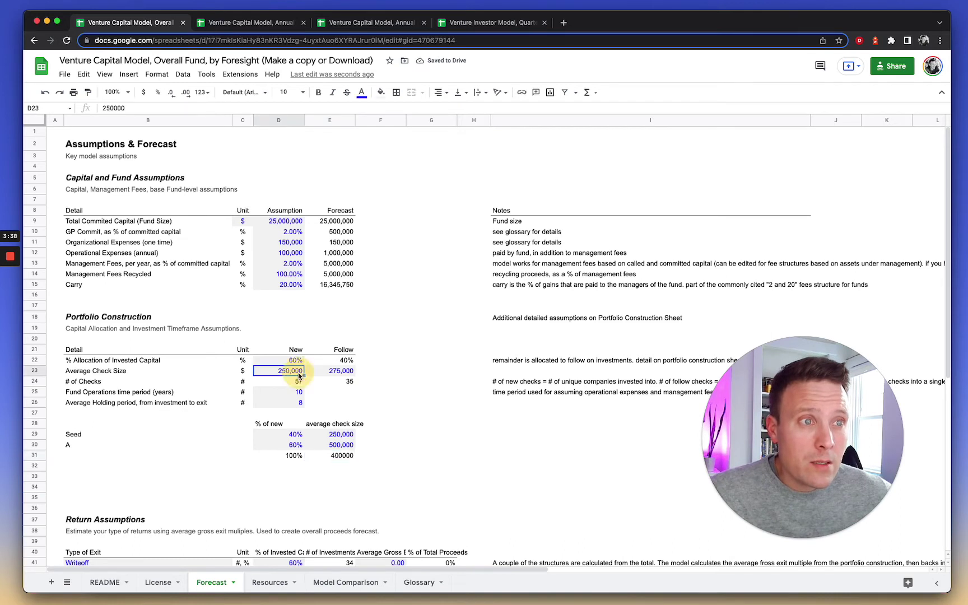
text(=)
click(352, 456)
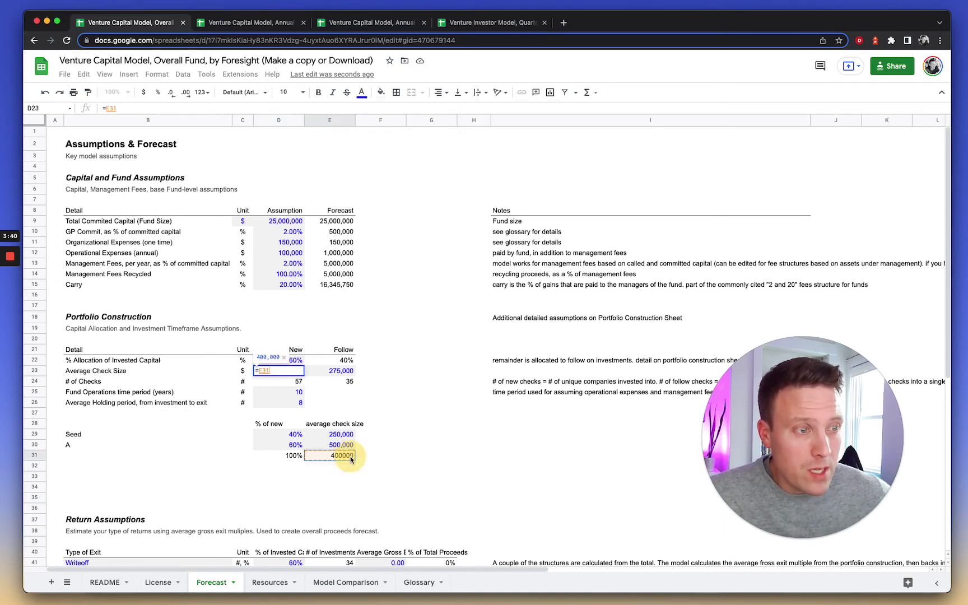
key(Return)
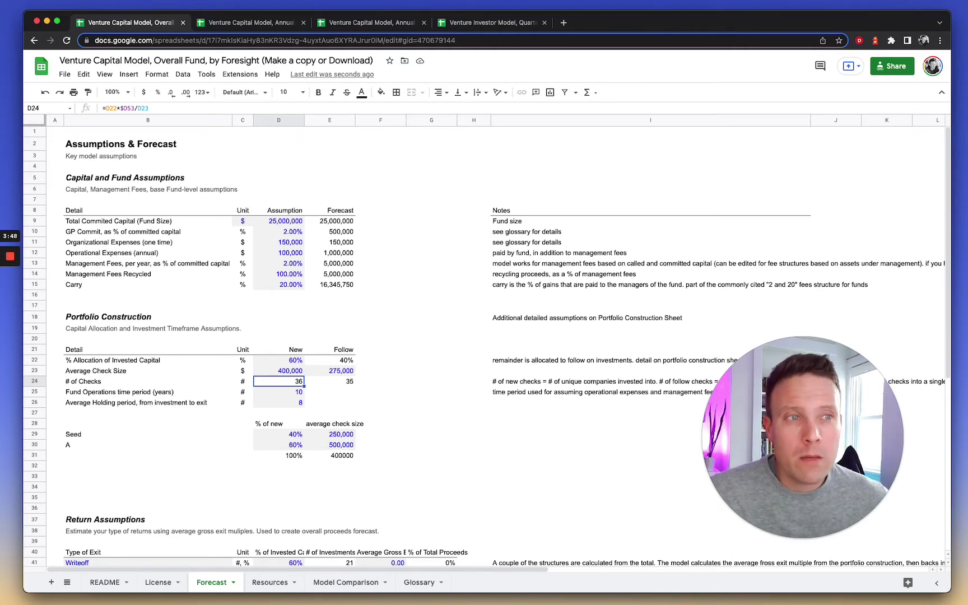
- Examine how the new and follow-on allocation, check sizes and return assumptions by exit type feed into the fund's proceeds
click(292, 425)
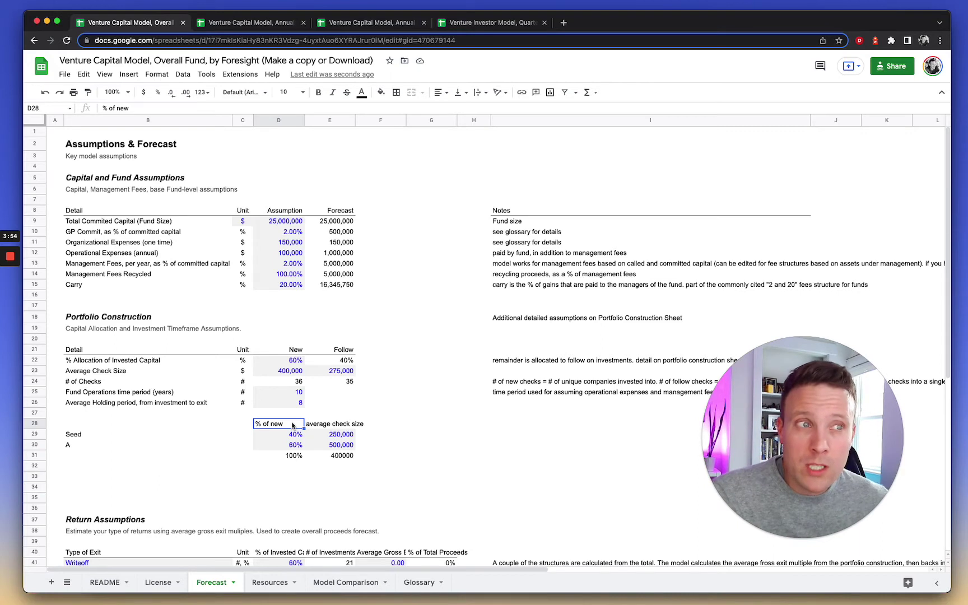
drag(305, 361, 335, 363)
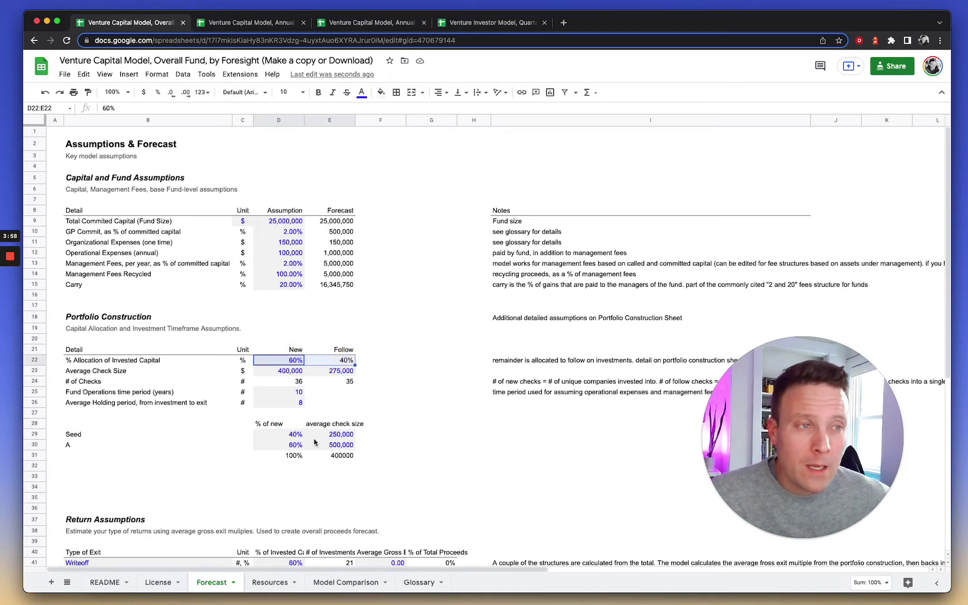
click(328, 373)
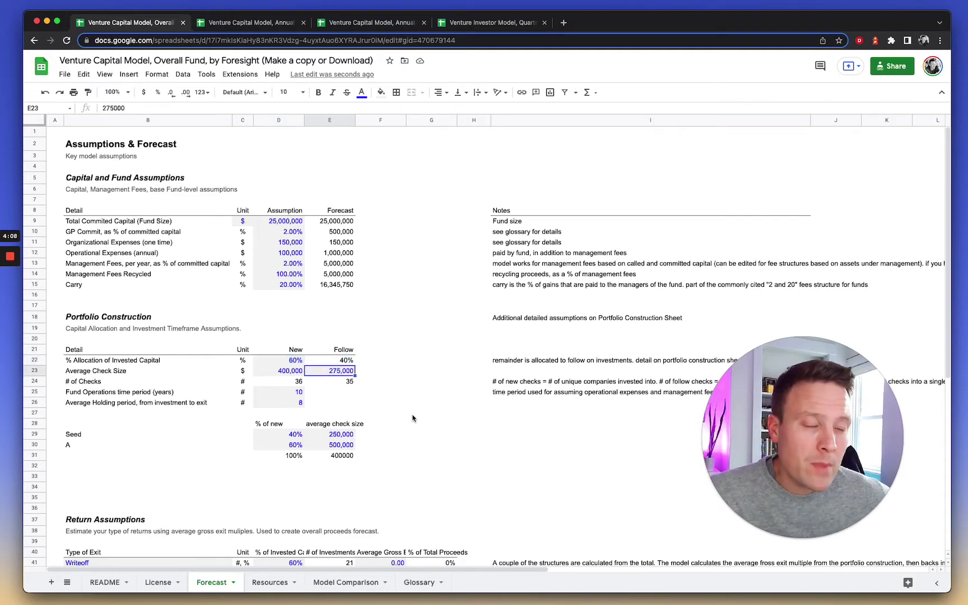
scroll(412, 418, down, 2)
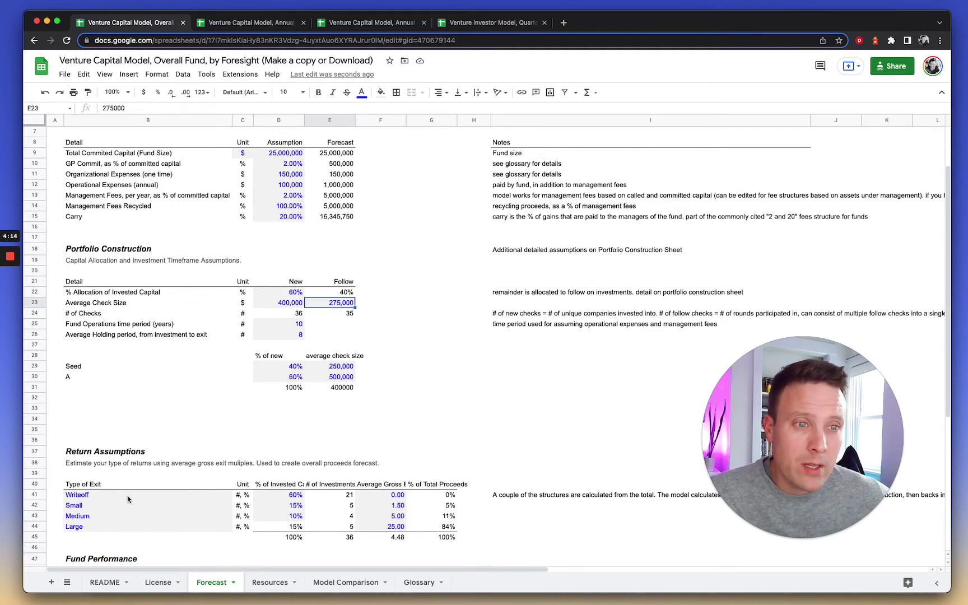
drag(130, 501, 442, 530)
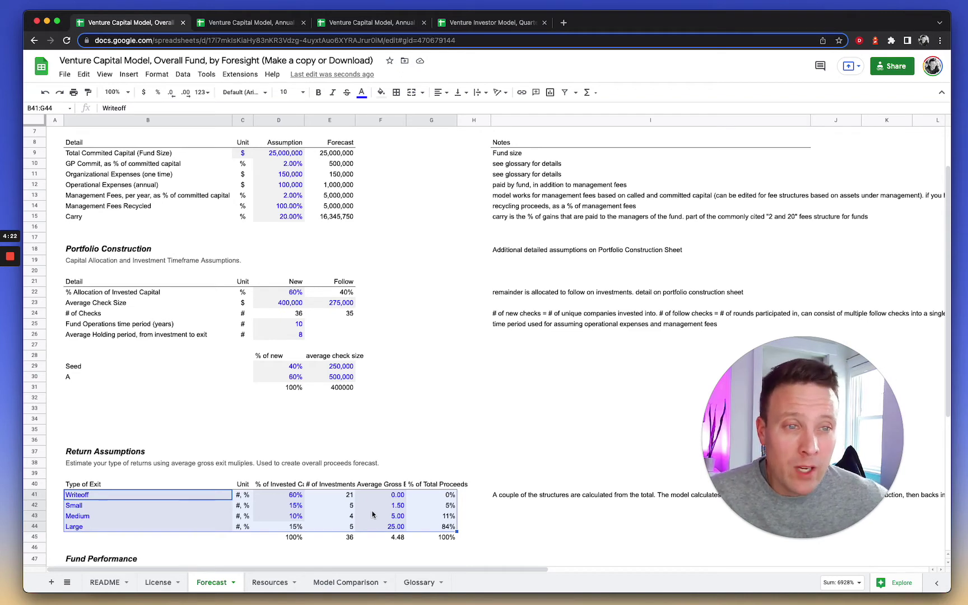
click(396, 538)
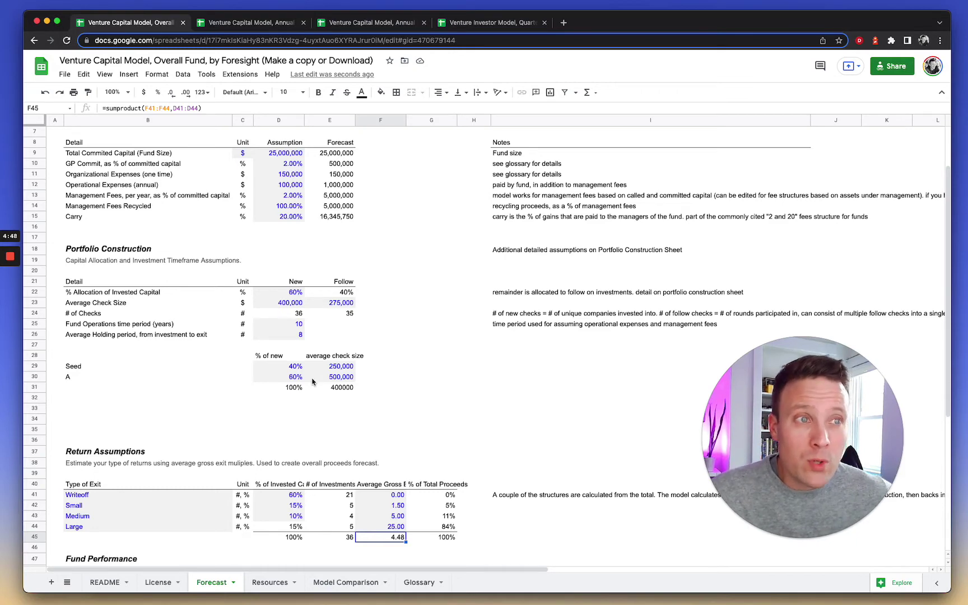
scroll(312, 382, down, 5)
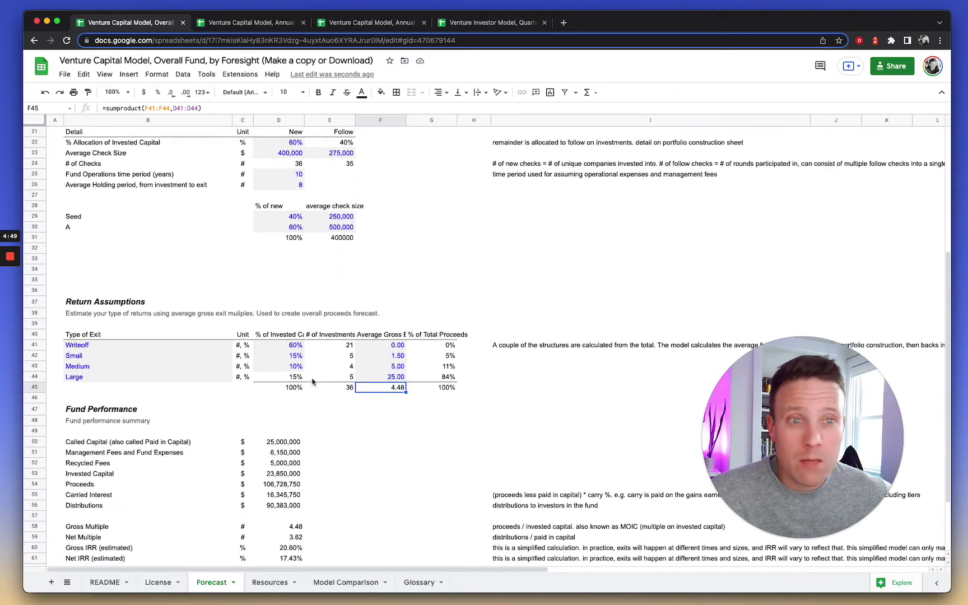
click(272, 486)
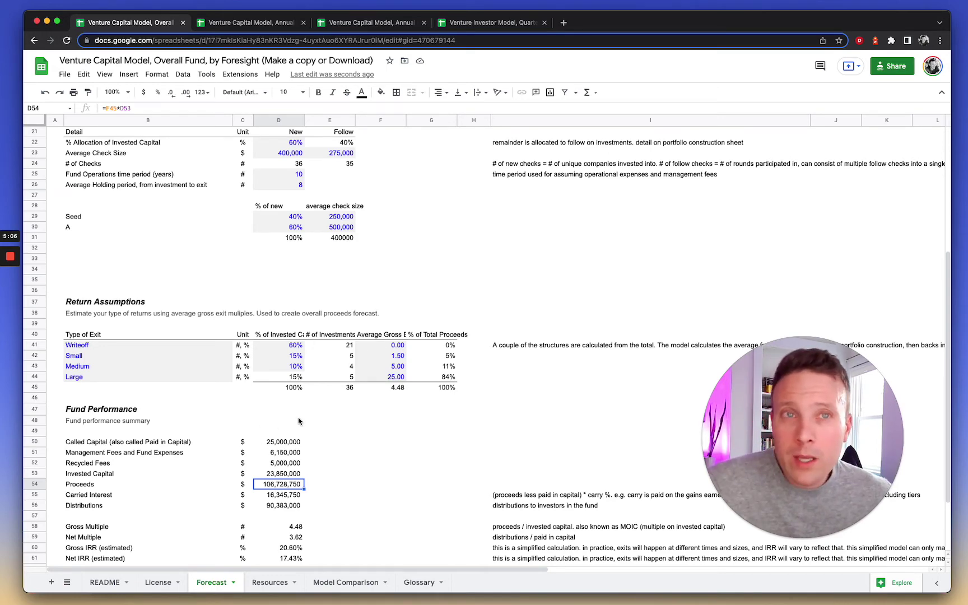
scroll(299, 421, up, 5)
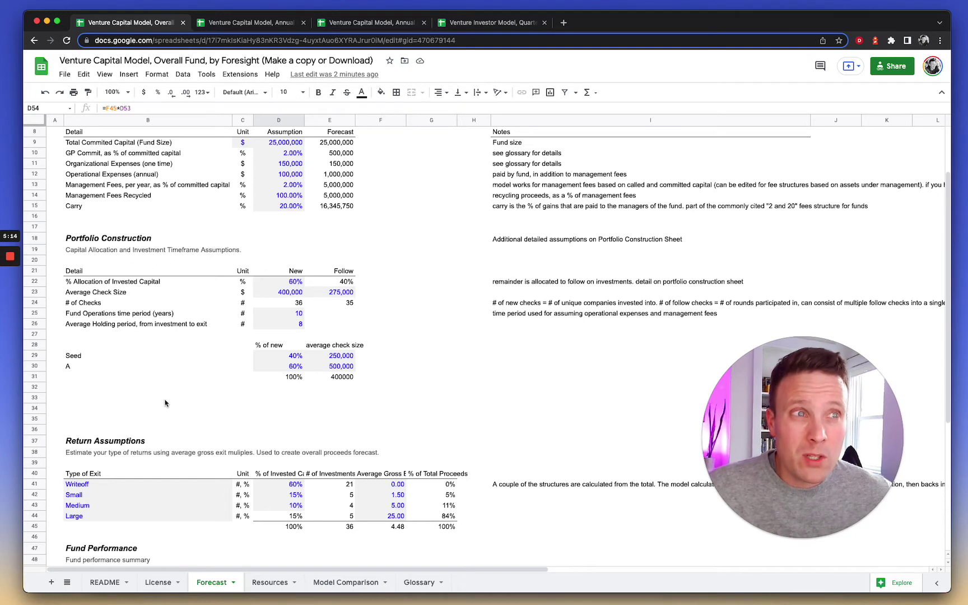
- Switch to the Venture Capital Model, Annual Forecast, Free spreadsheet and review the assumptions on its Get Started sheet
click(237, 28)
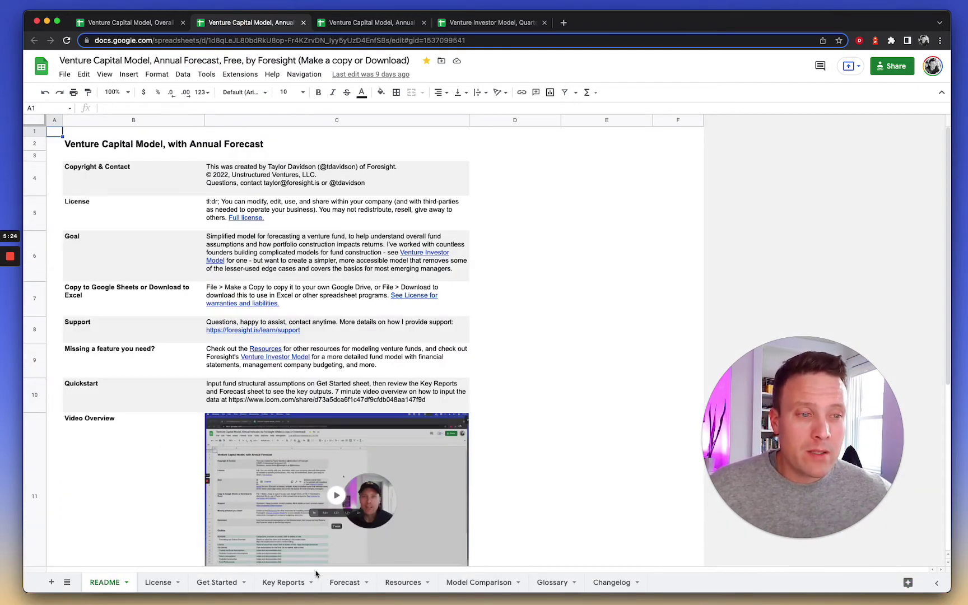
click(343, 582)
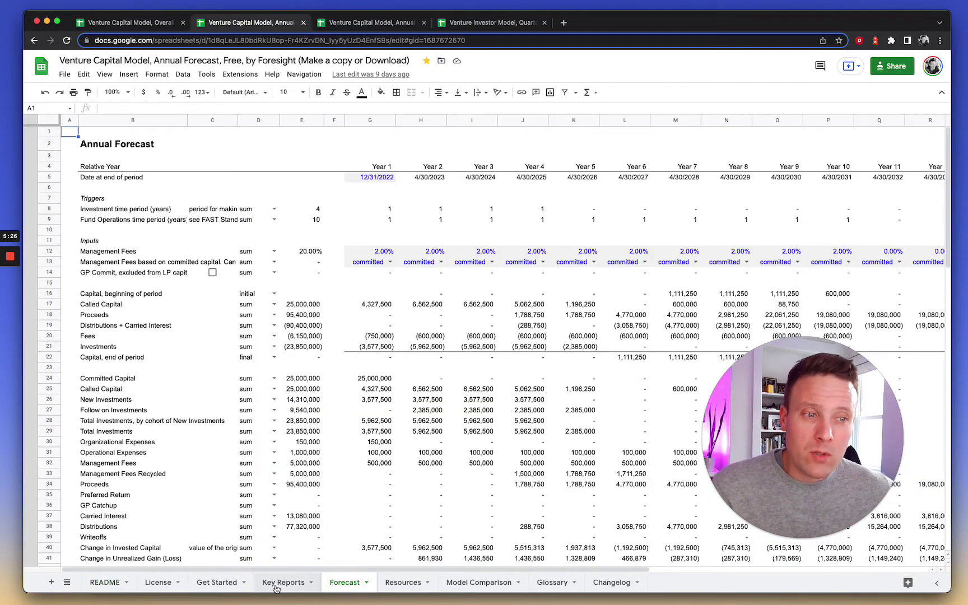
click(220, 582)
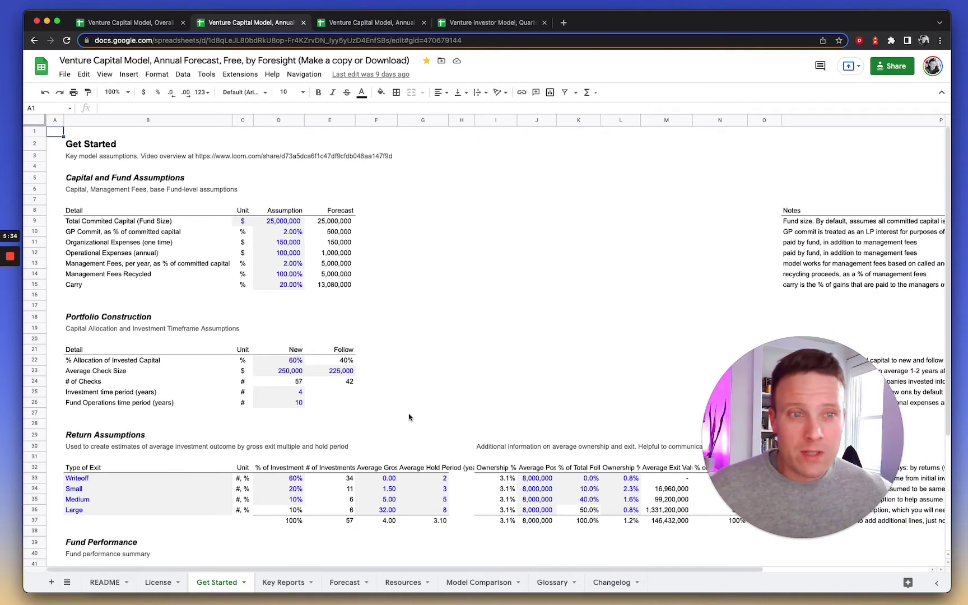
scroll(408, 417, down, 4)
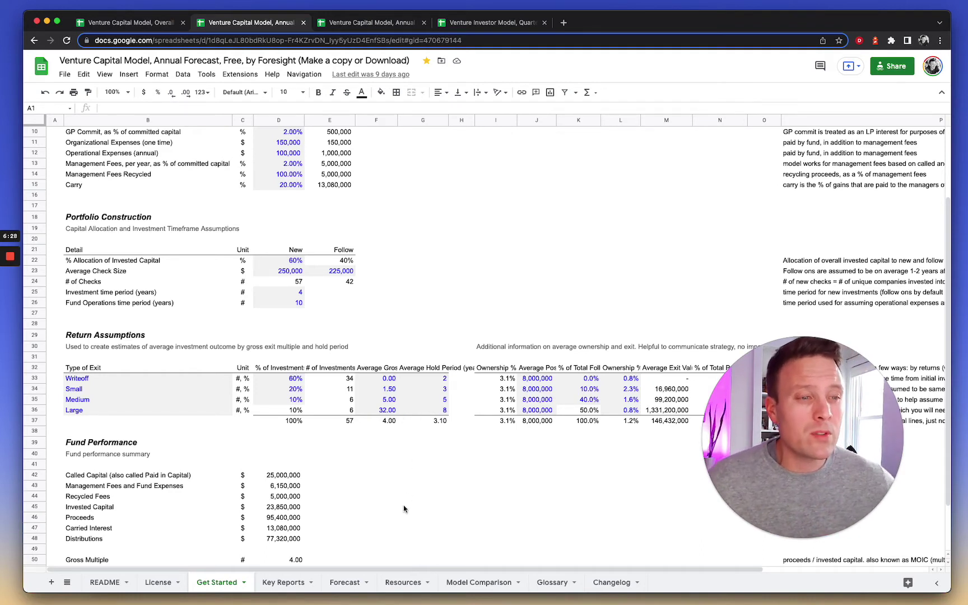
- Examine the annual Forecast sheet's new and follow-on investments, changes in invested capital and residual value, and the Year 1 Proceeds formula
click(346, 582)
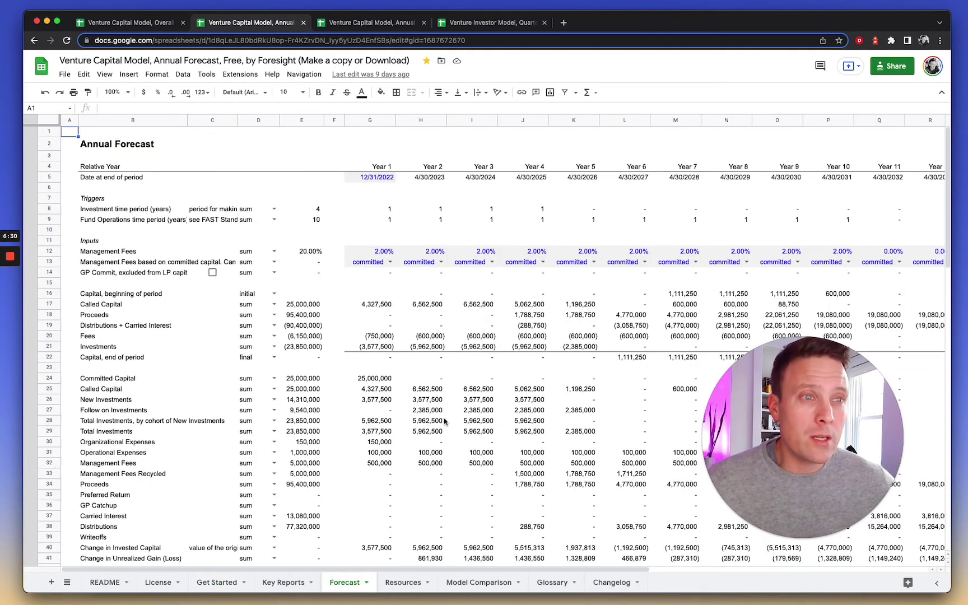
scroll(445, 422, down, 5)
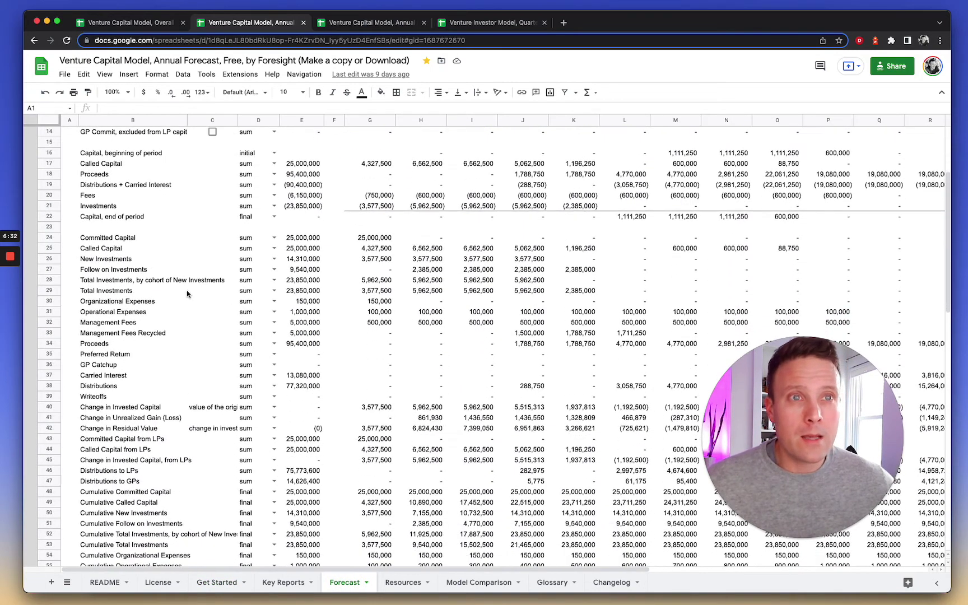
click(118, 271)
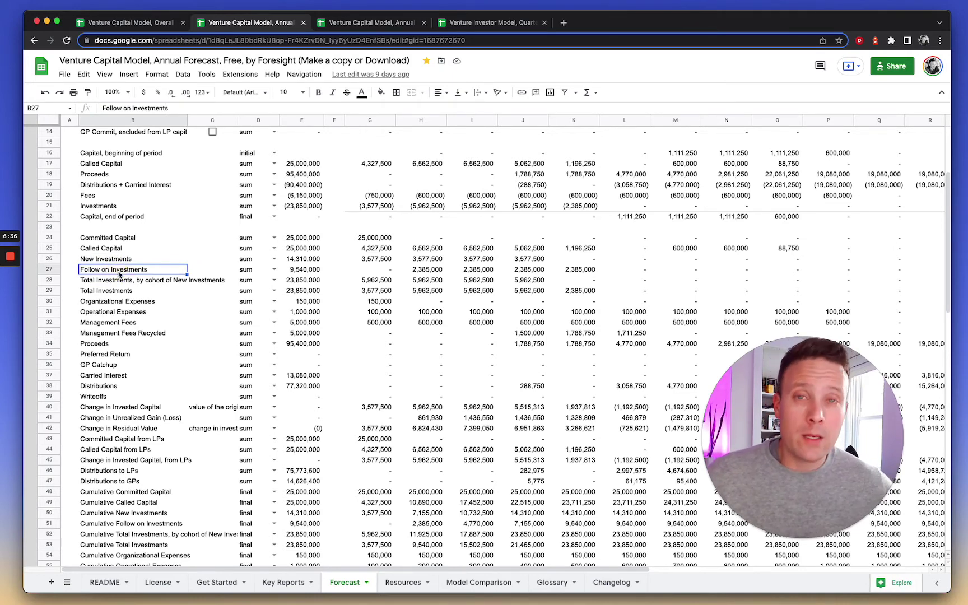
click(370, 262)
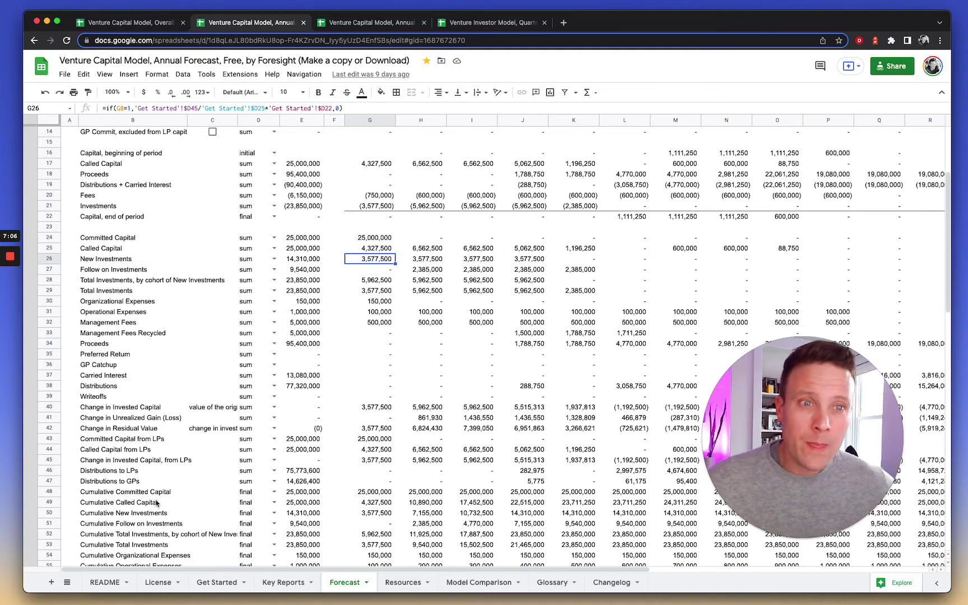
click(117, 407)
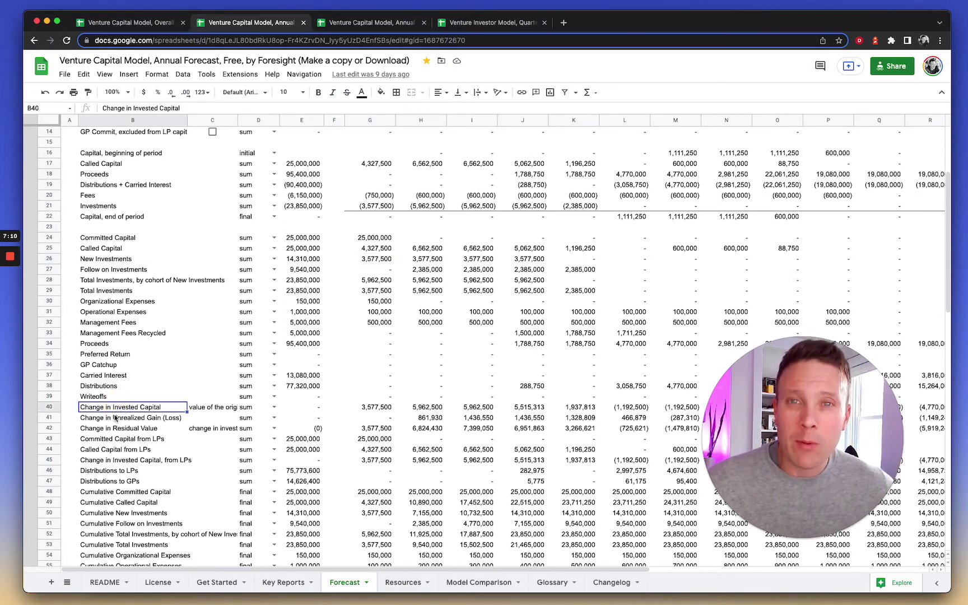
click(115, 418)
click(116, 429)
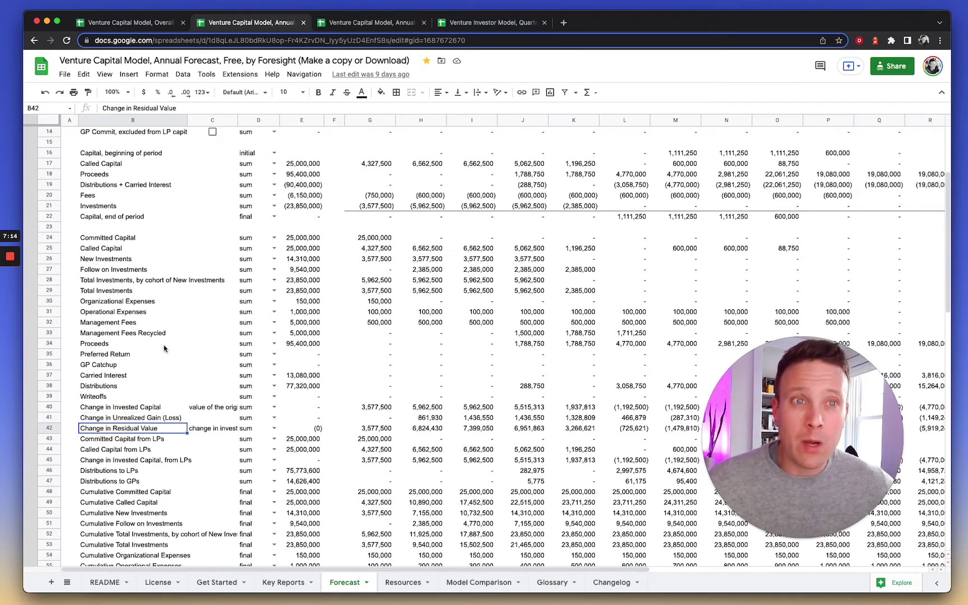
click(143, 346)
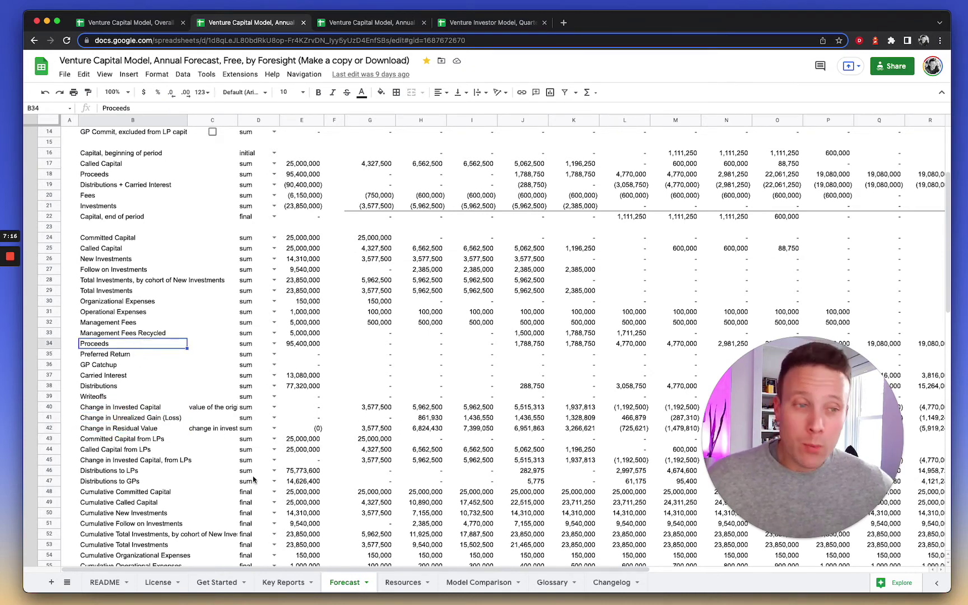
click(388, 346)
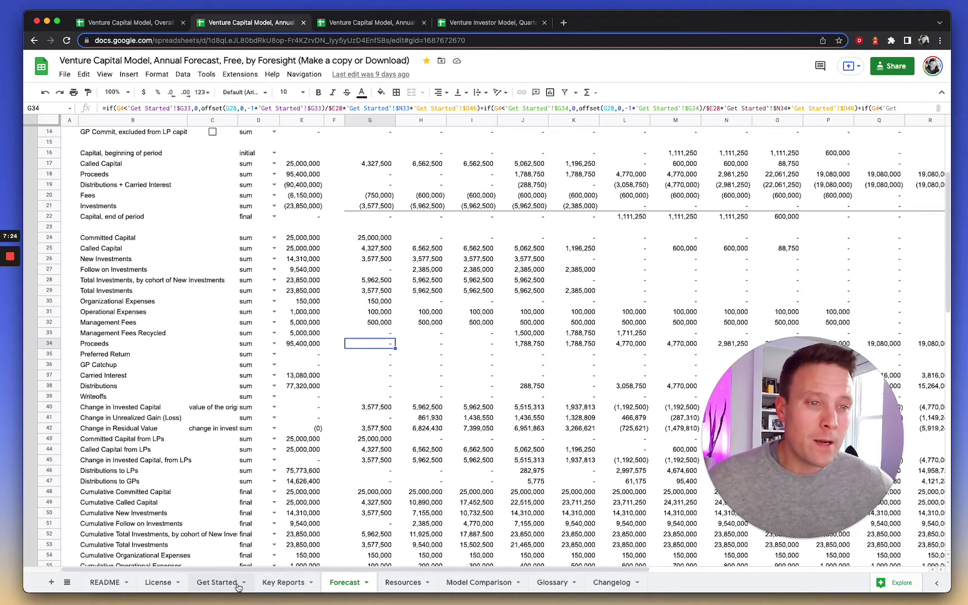
- Review the Get Started sheet's exit types, investment counts, gross multiples and hold periods, and return to the Proceeds formula on the Forecast sheet
click(217, 582)
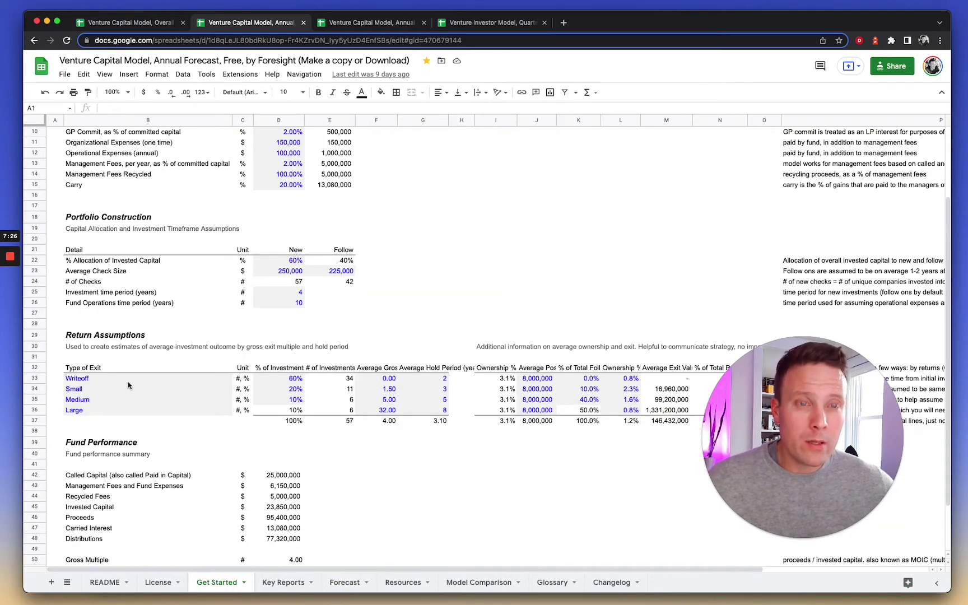
drag(162, 379, 204, 413)
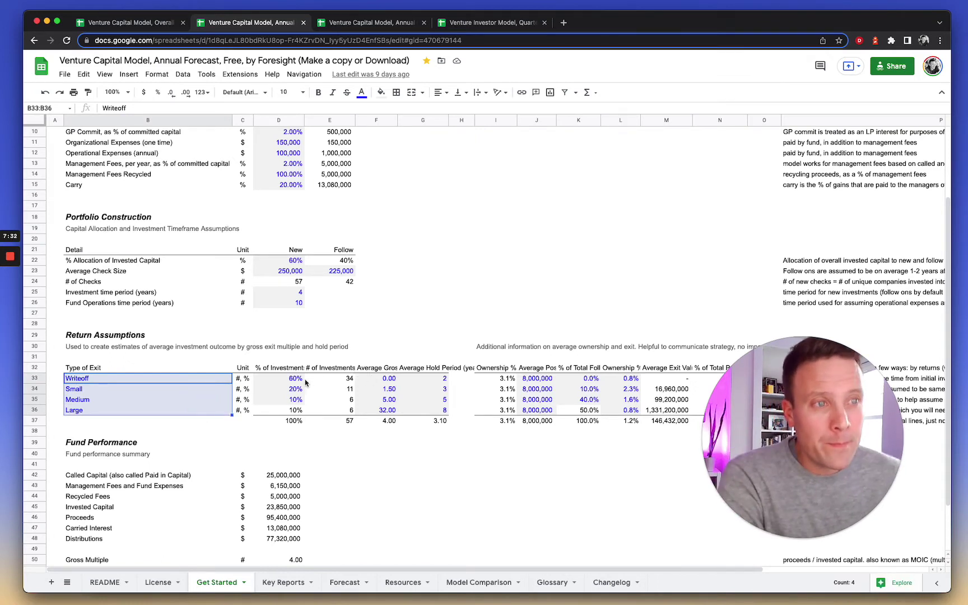
drag(297, 379, 333, 411)
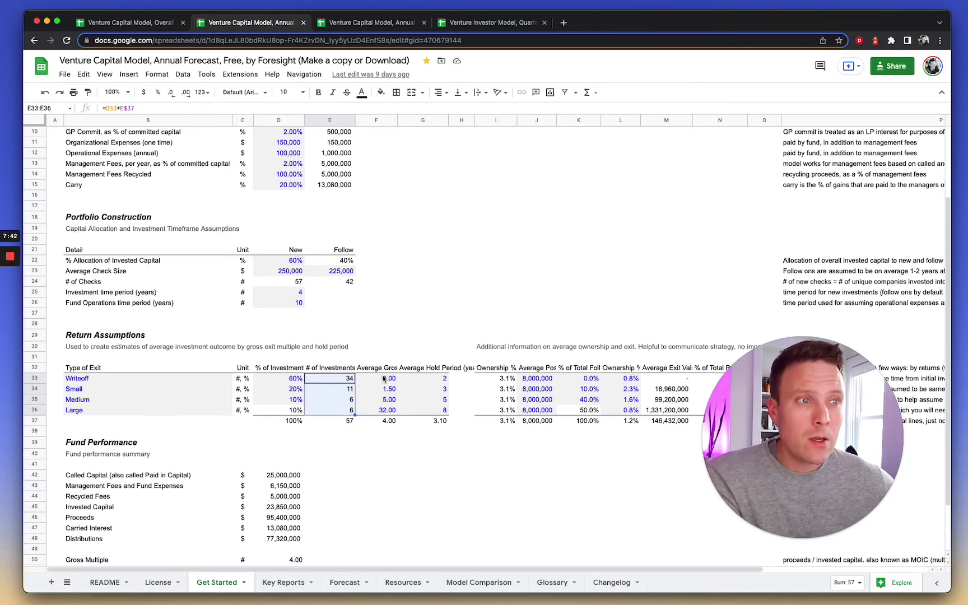
drag(384, 379, 386, 410)
drag(438, 379, 437, 411)
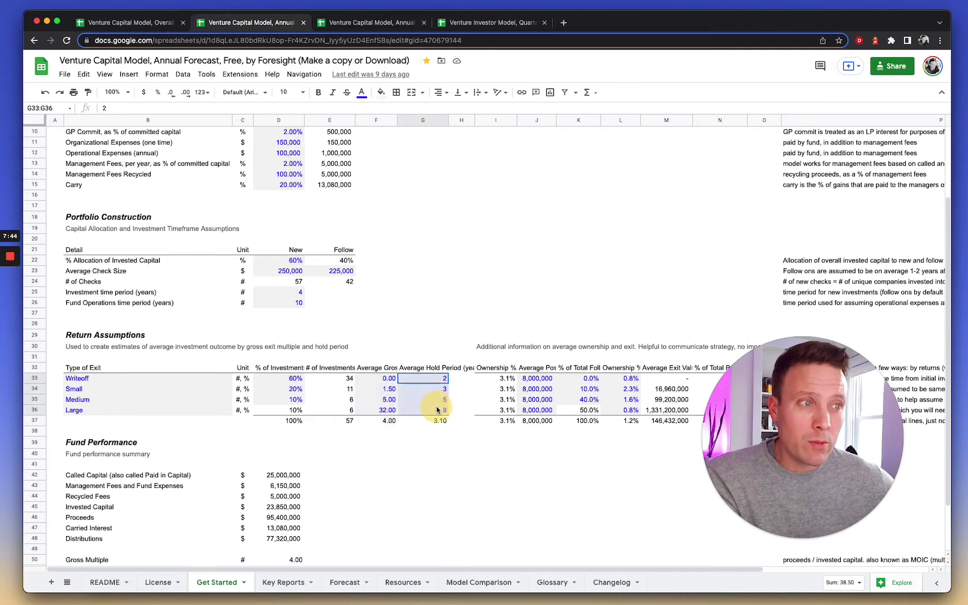
click(344, 582)
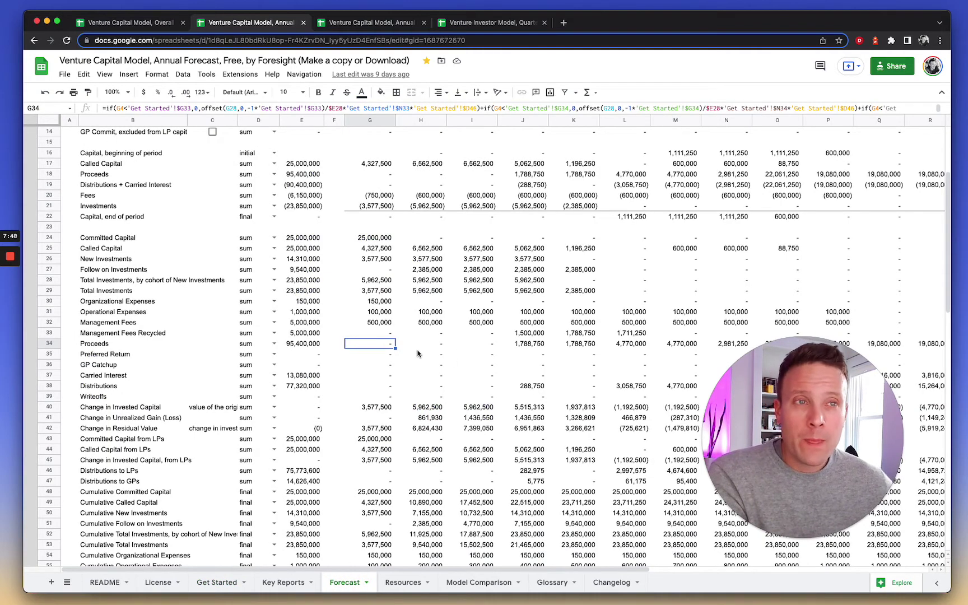
- Examine how the Get Started hold periods drive the Forecast sheet's Proceeds formula, and review the changes in invested capital, unrealized gain and residual value
click(226, 583)
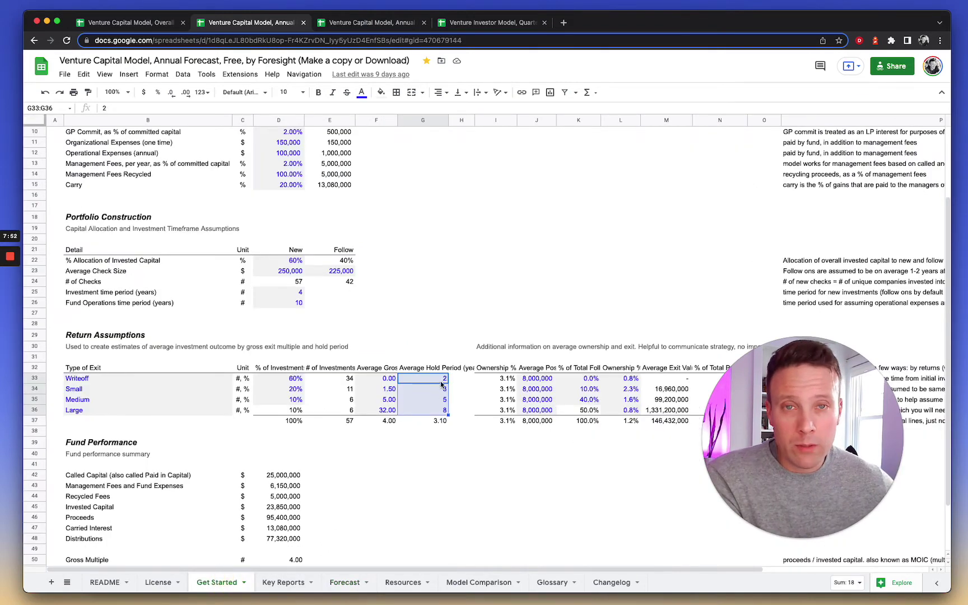
click(343, 582)
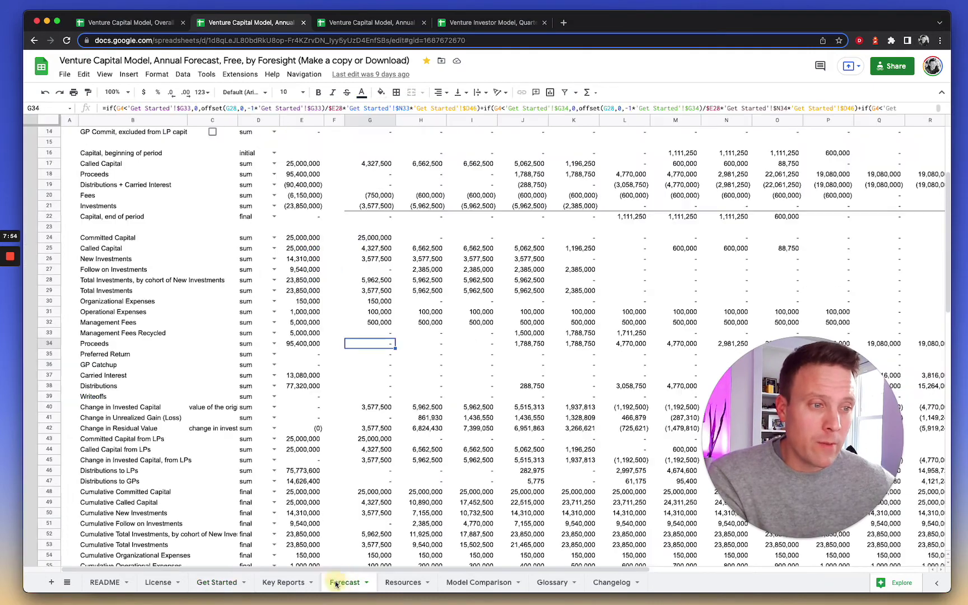
click(295, 110)
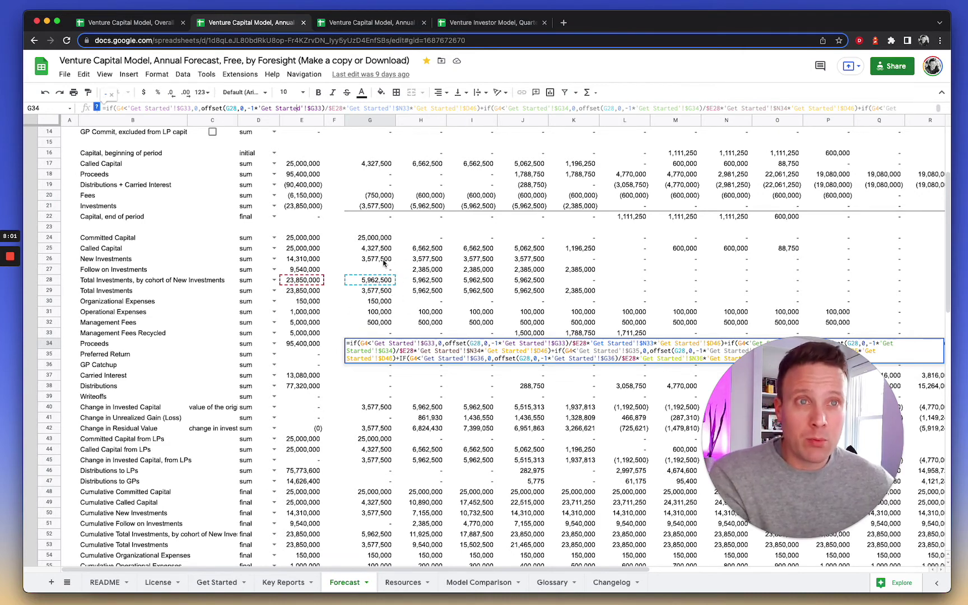
key(Escape)
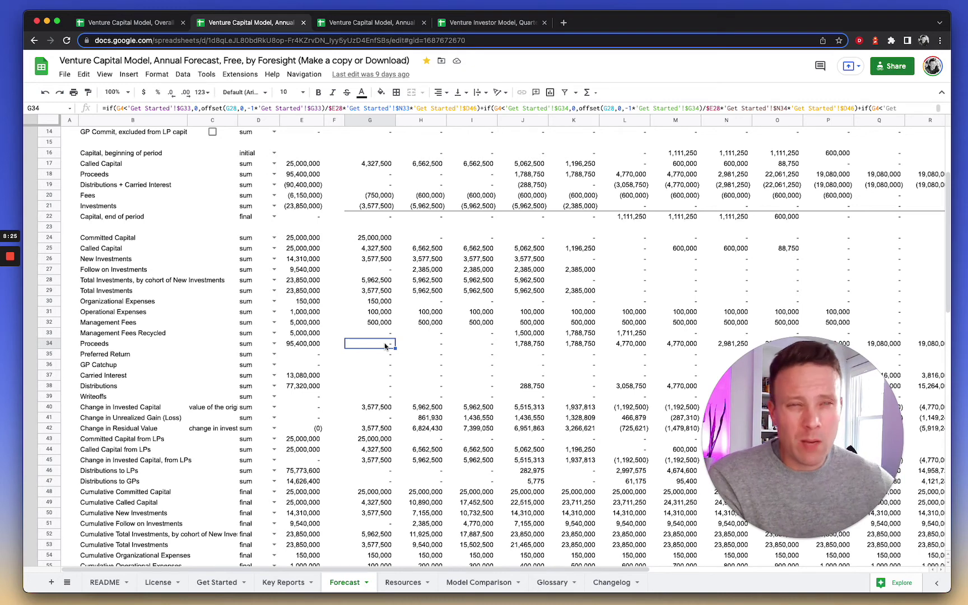
drag(133, 408, 129, 427)
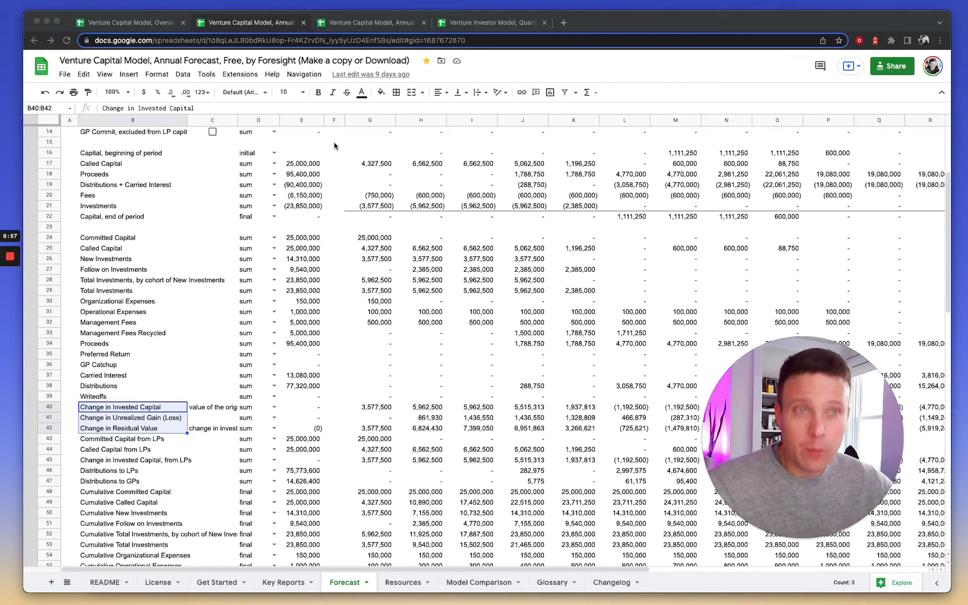
- Switch to the Annual Forecast using Portfolio Model spreadsheet and examine its Get Started assumptions and the Portfolio Model sheet's investment names and initial investments
click(372, 23)
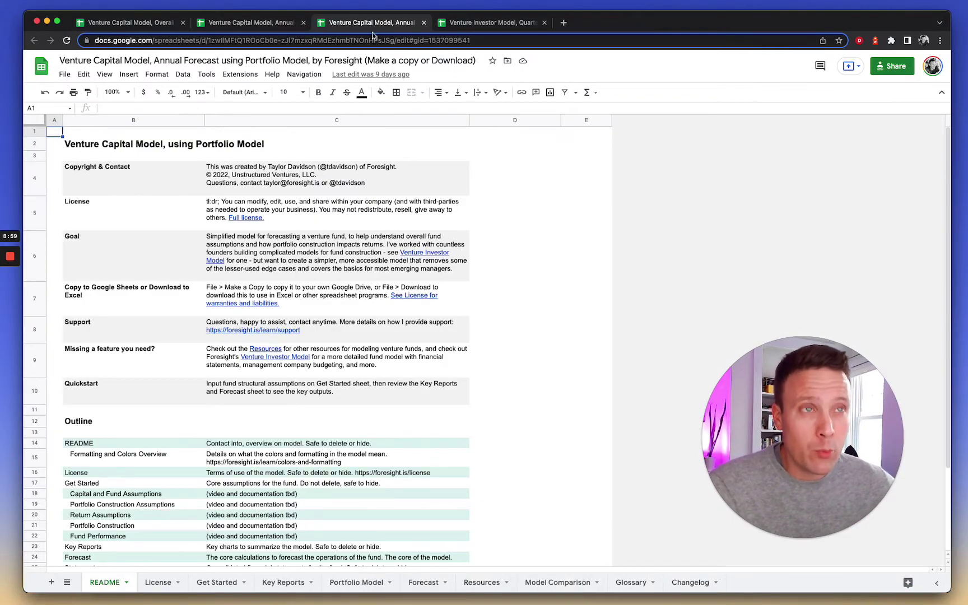
click(226, 583)
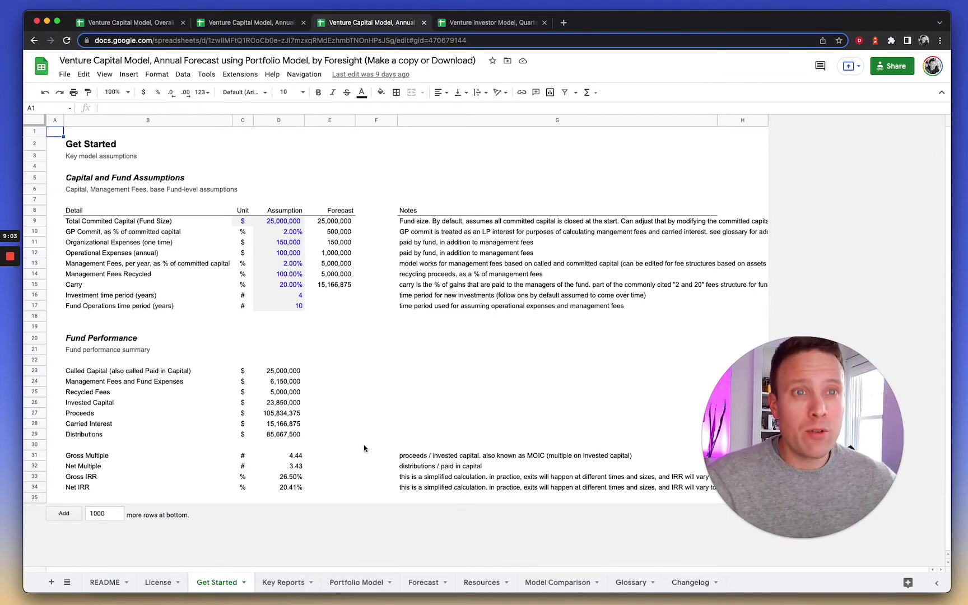
click(347, 582)
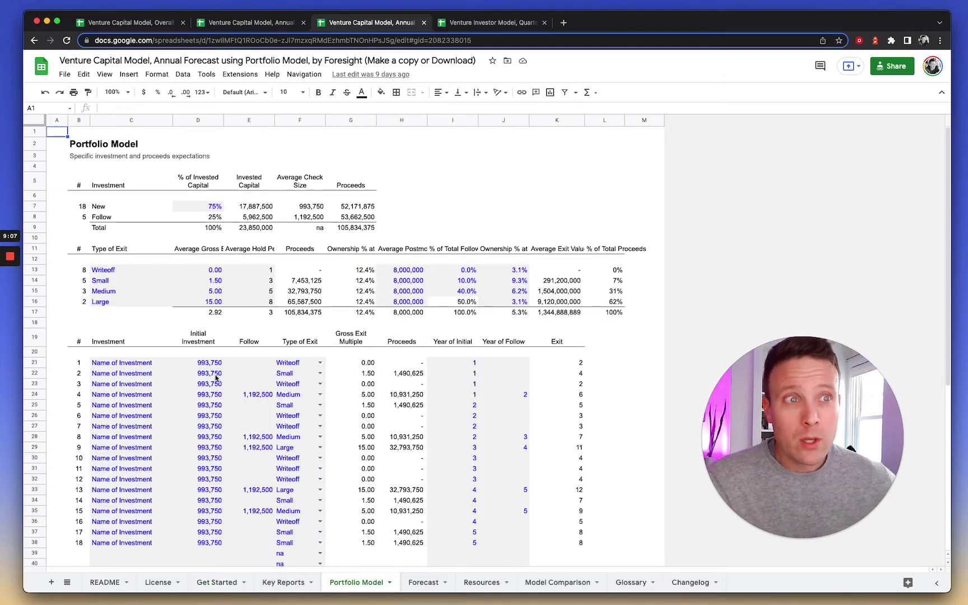
drag(146, 364, 153, 448)
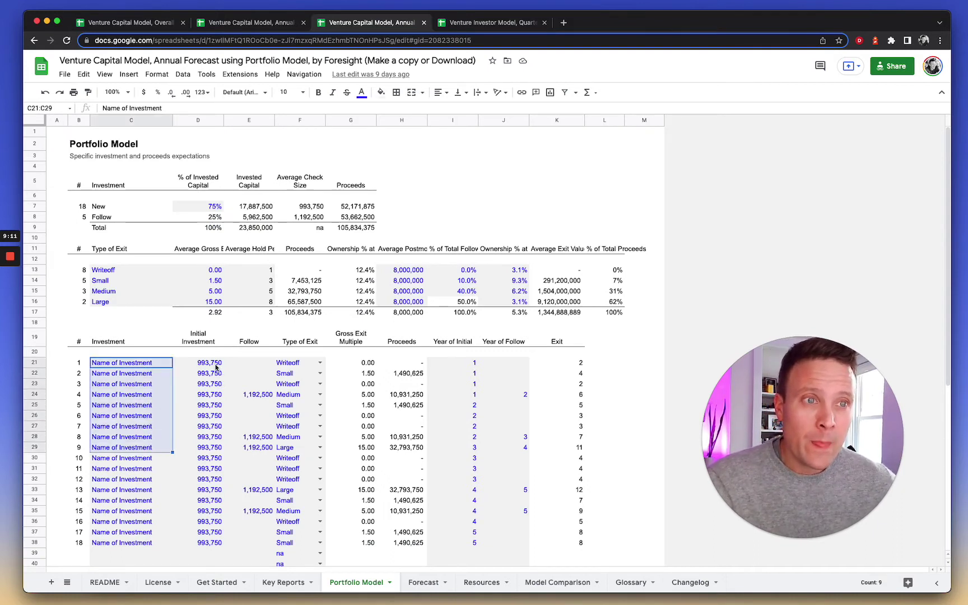
drag(218, 363, 219, 440)
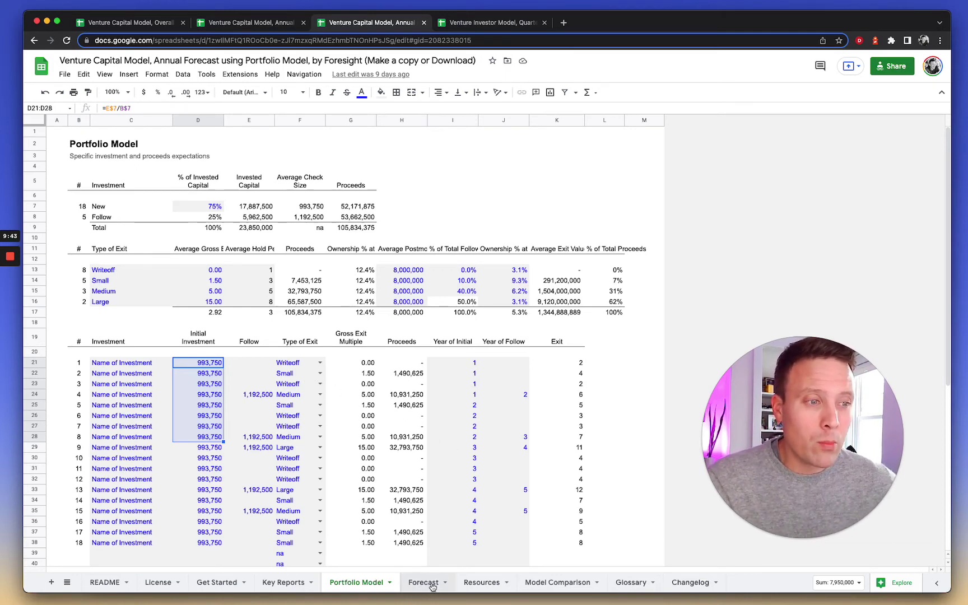
- Compare the Get Started fund assumptions with the Portfolio Model sheet's new investment allocation
click(233, 583)
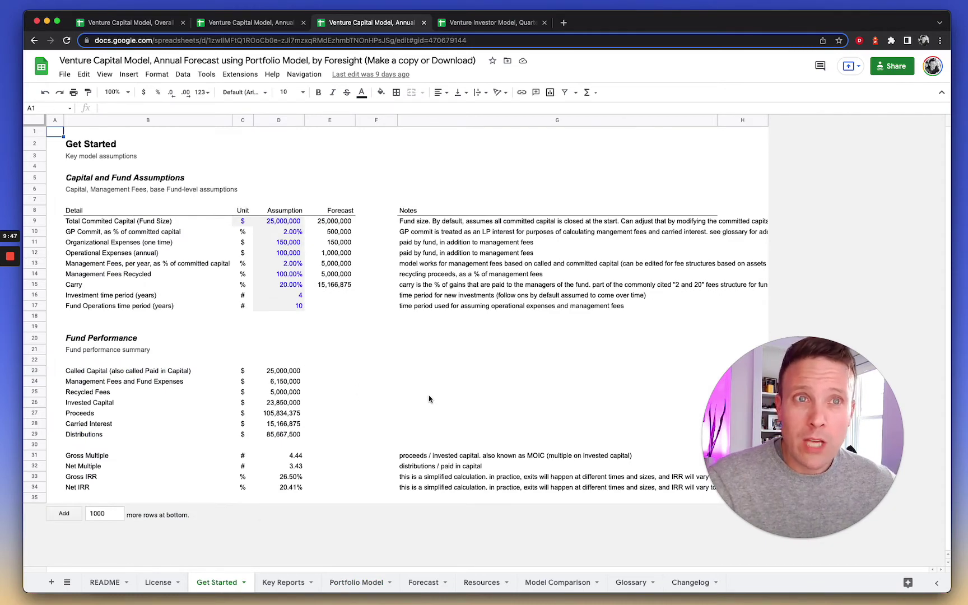
click(358, 582)
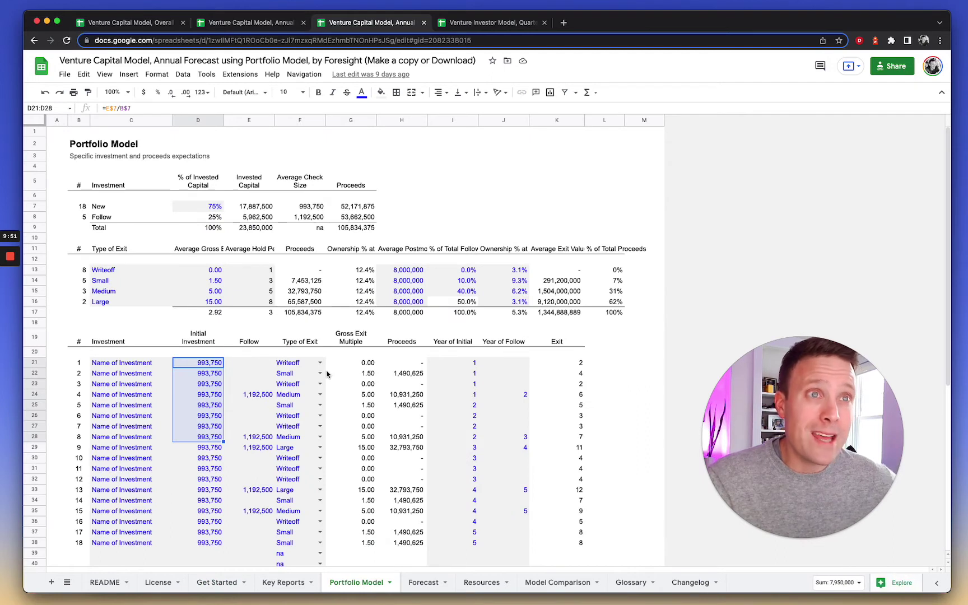
click(36, 205)
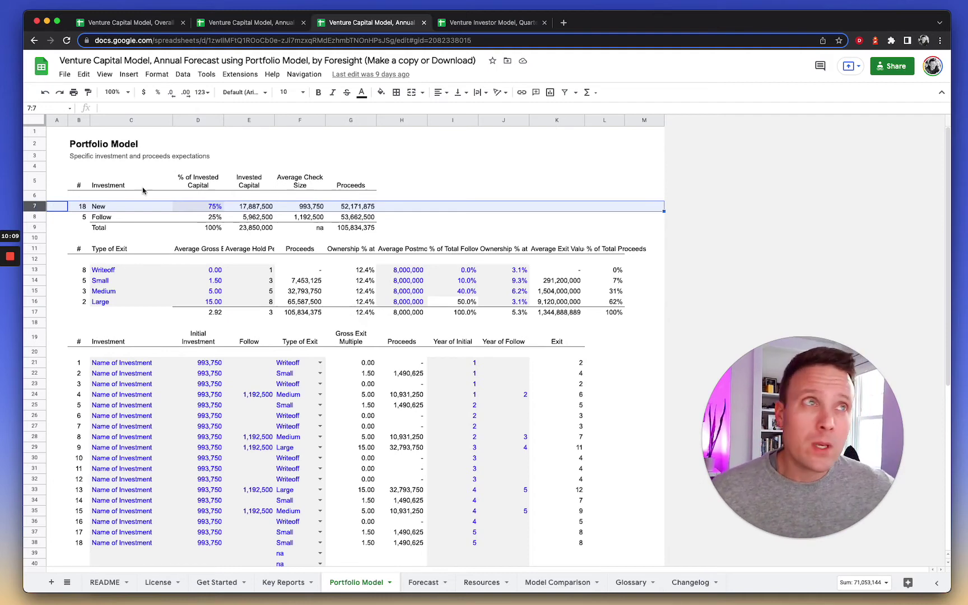
- Switch to the Venture Investor Model, Quarterly Forecast spreadsheet and review its Get Started assumptions and the whole Portfolio Construction sheet
click(491, 23)
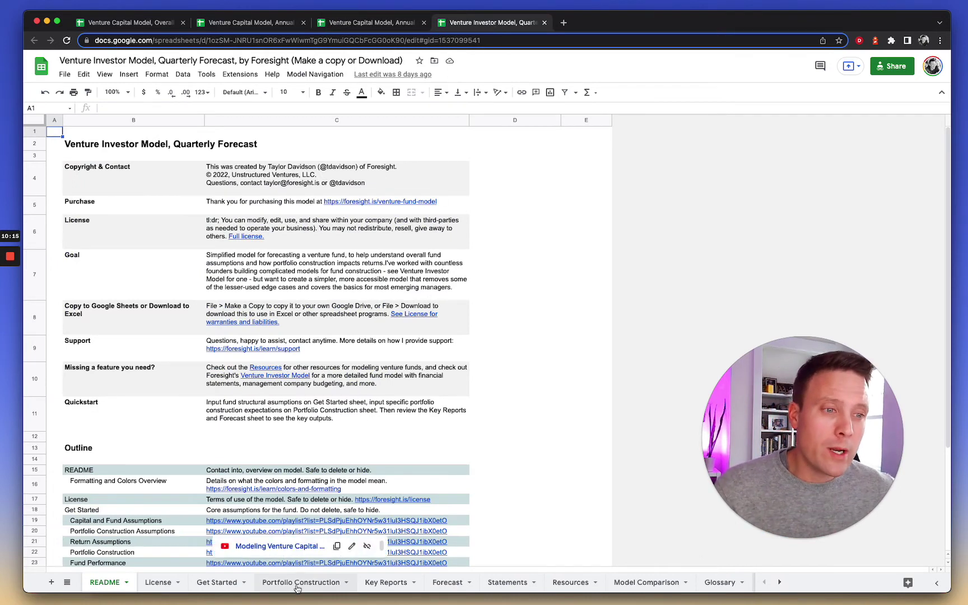
click(232, 583)
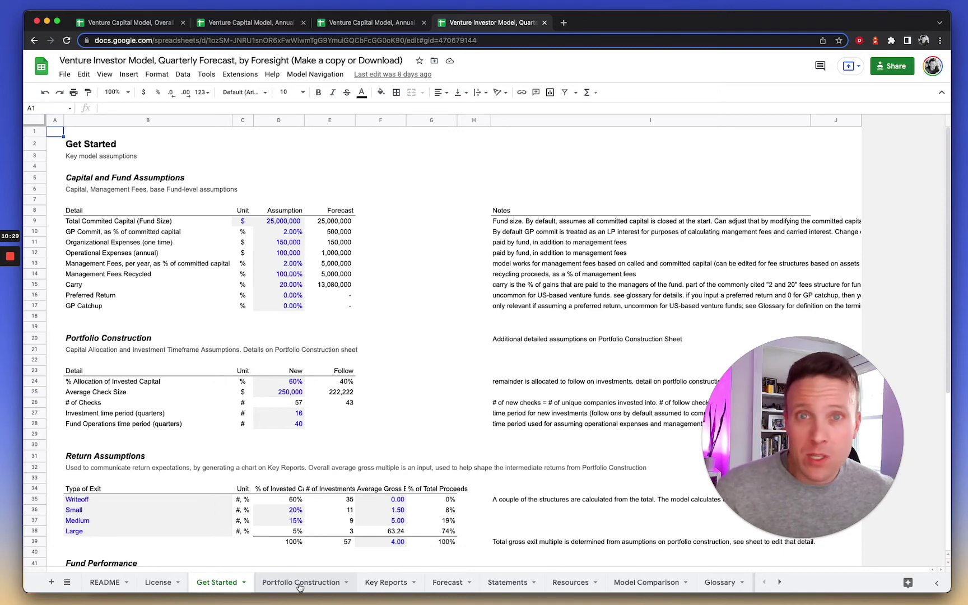
click(300, 582)
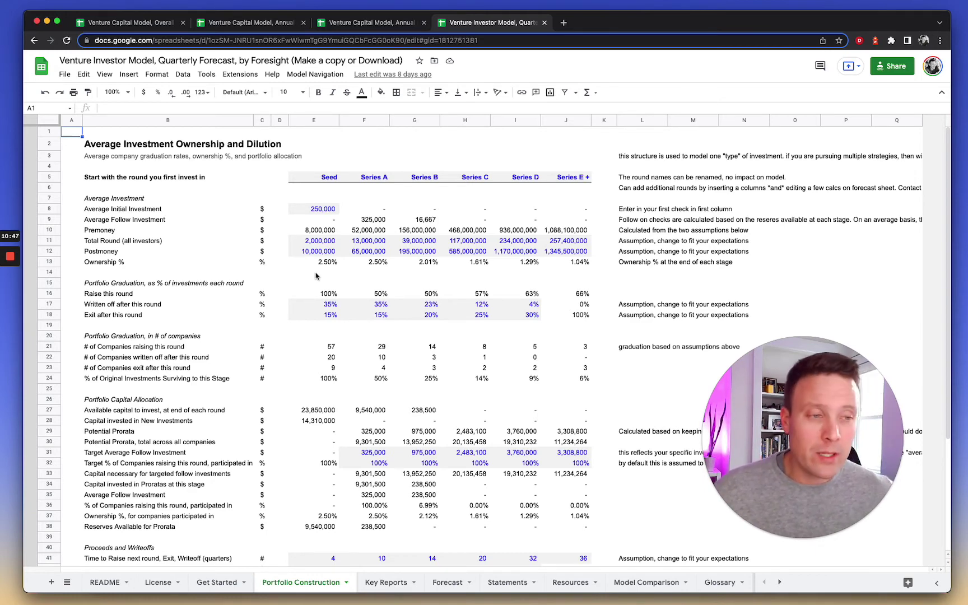
scroll(473, 339, down, 5)
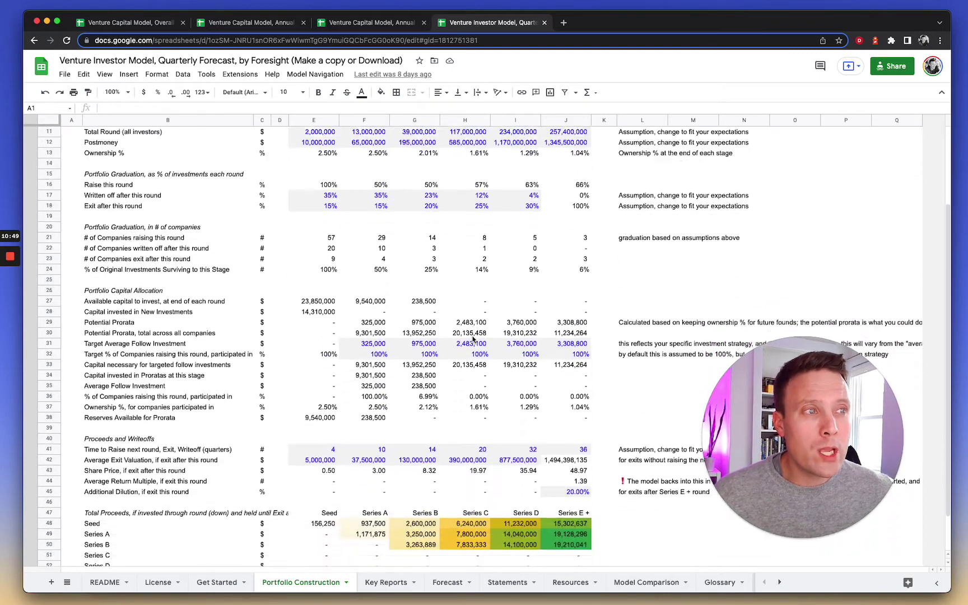
scroll(473, 339, down, 2)
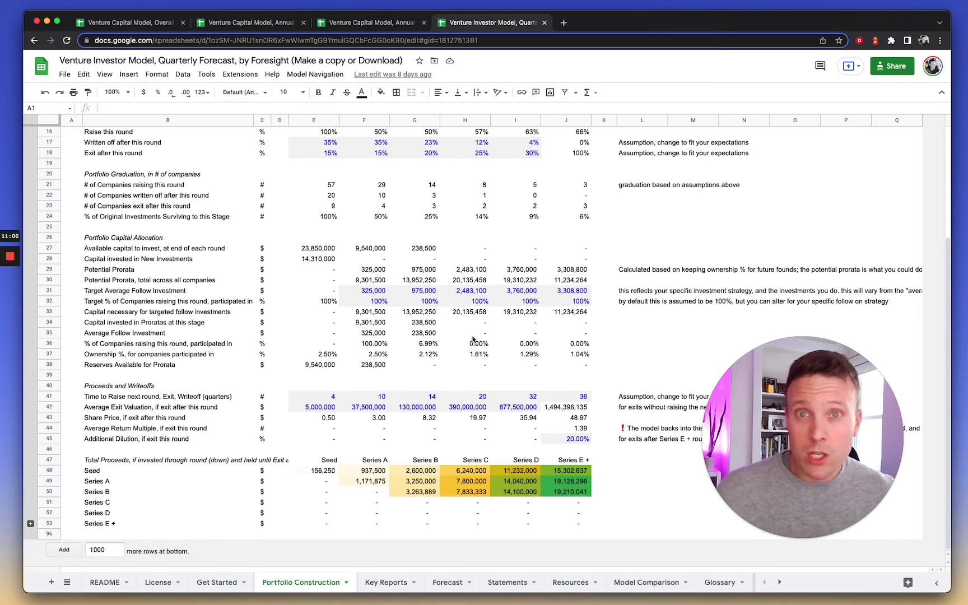
scroll(398, 375, up, 5)
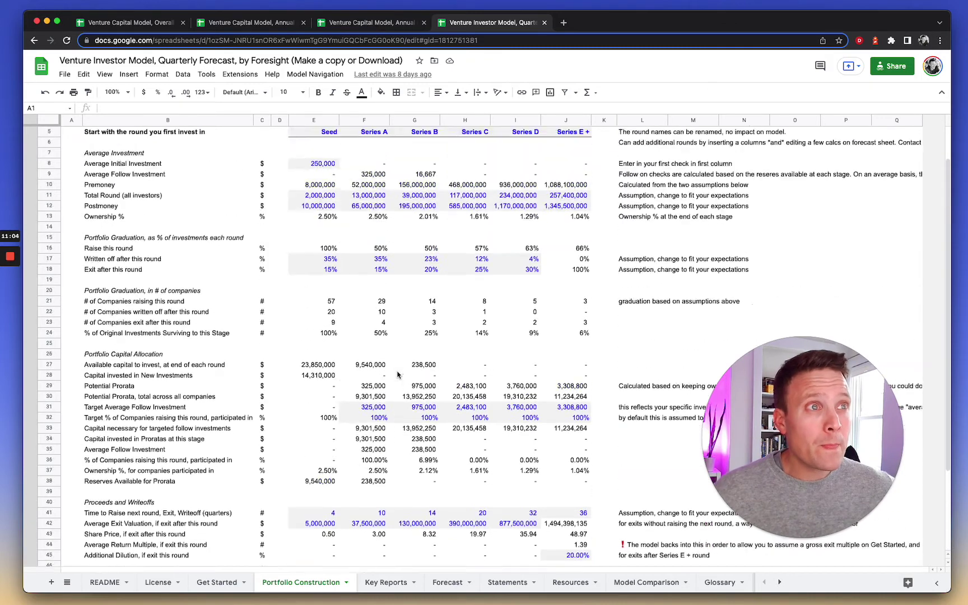
- Examine the average check size on Get Started and the Portfolio Construction sheet's first round, round sizes, postmoney valuations, write-off rates and exit rates
click(227, 581)
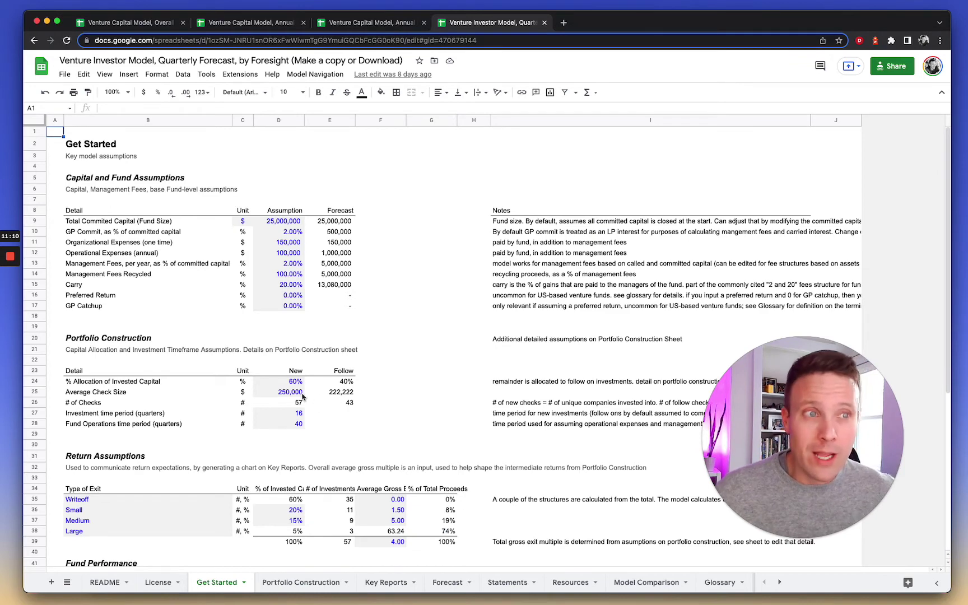
click(295, 393)
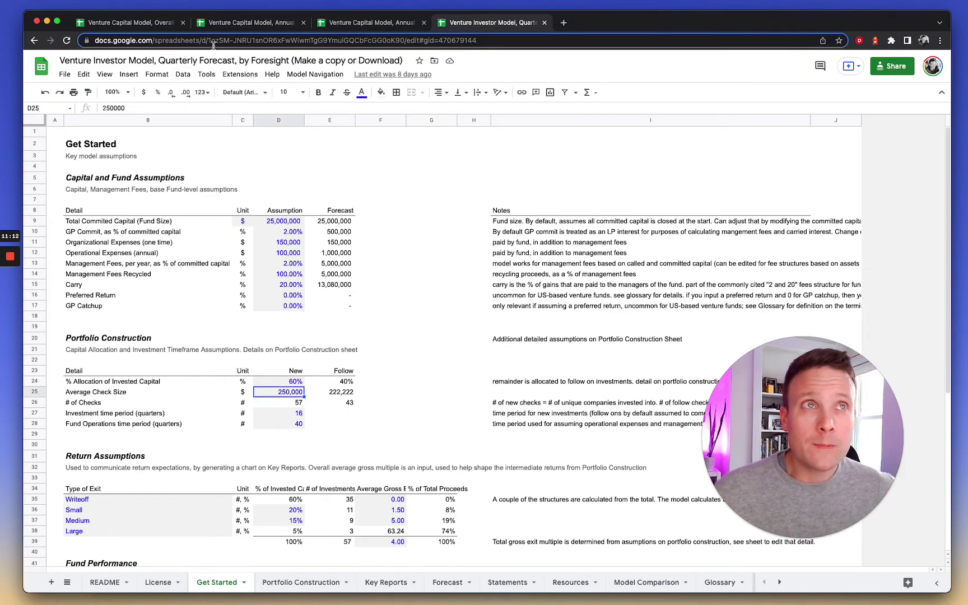
click(272, 583)
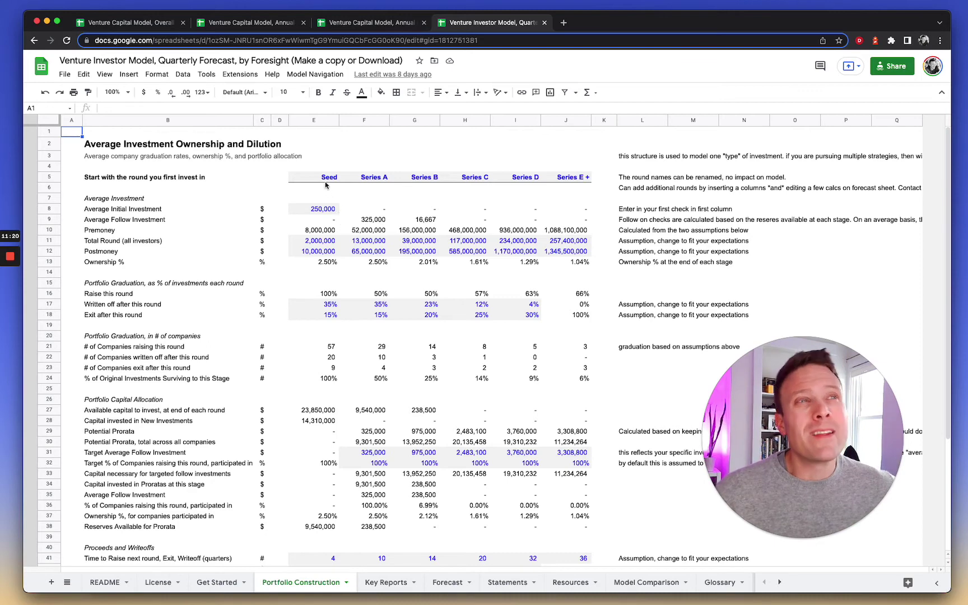
click(324, 179)
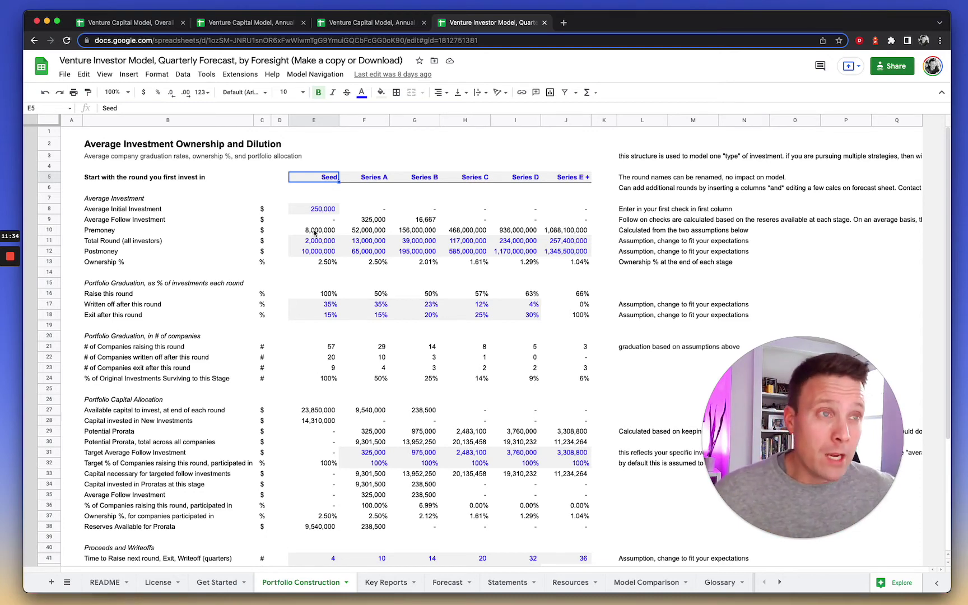
drag(318, 241, 567, 250)
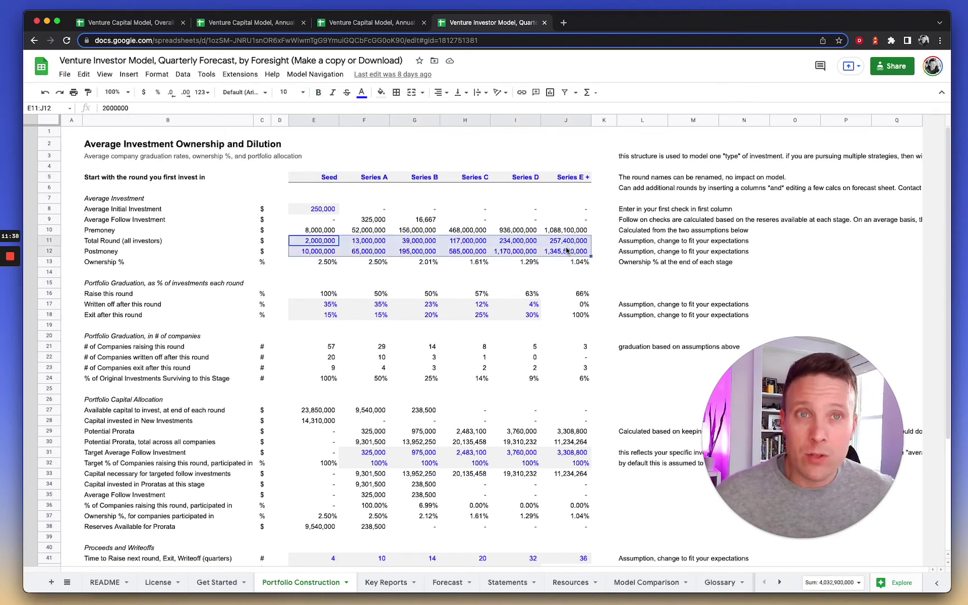
click(323, 244)
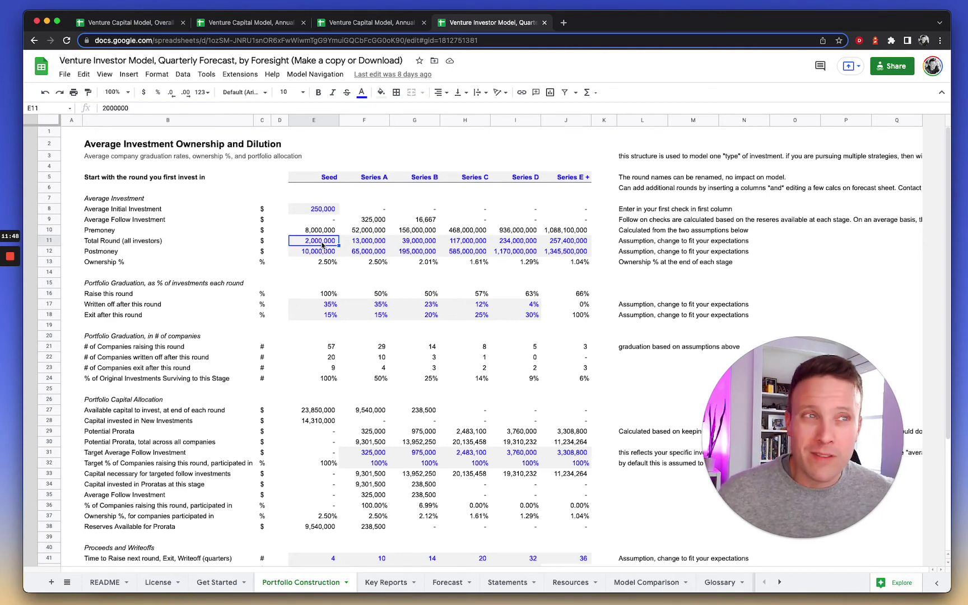
drag(322, 244, 323, 252)
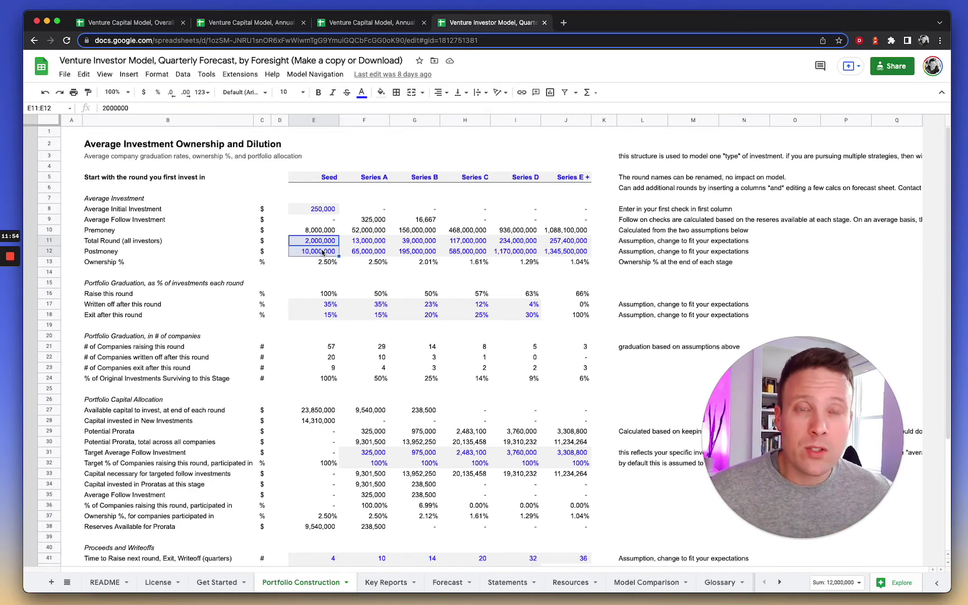
drag(326, 305, 523, 318)
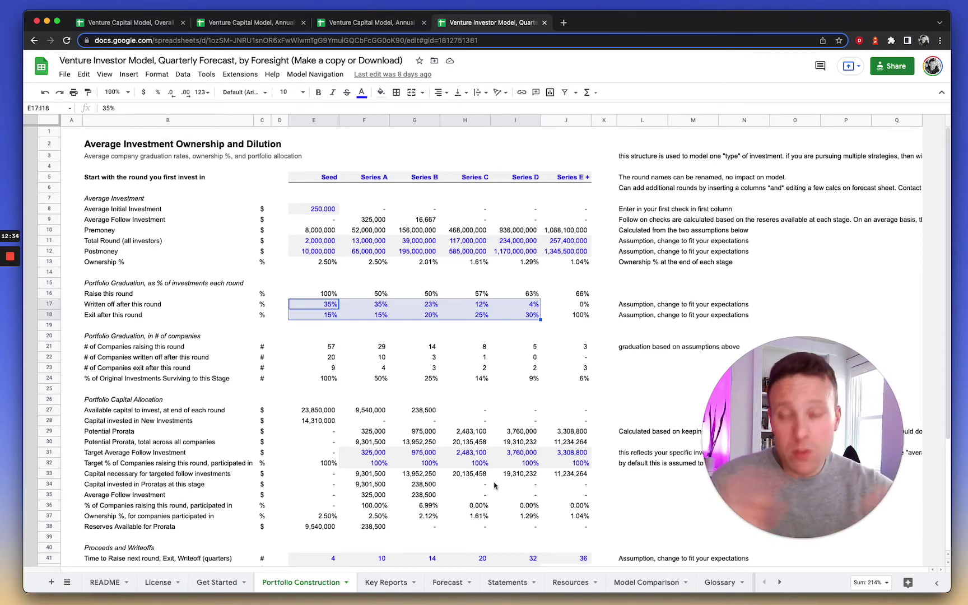
- Duplicate the Portfolio Construction sheet, and duplicate that copy to get a second one
click(347, 584)
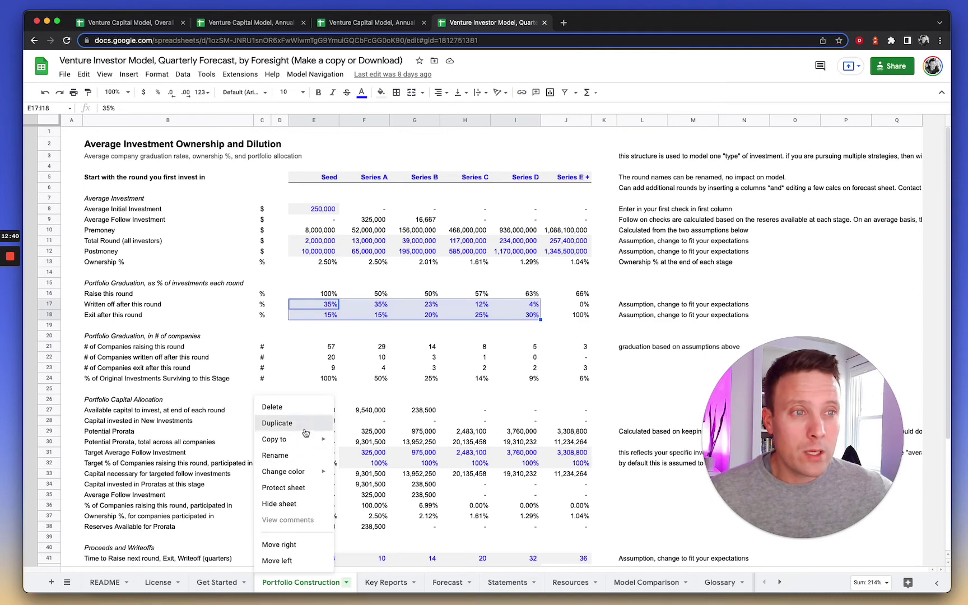
click(306, 432)
click(480, 583)
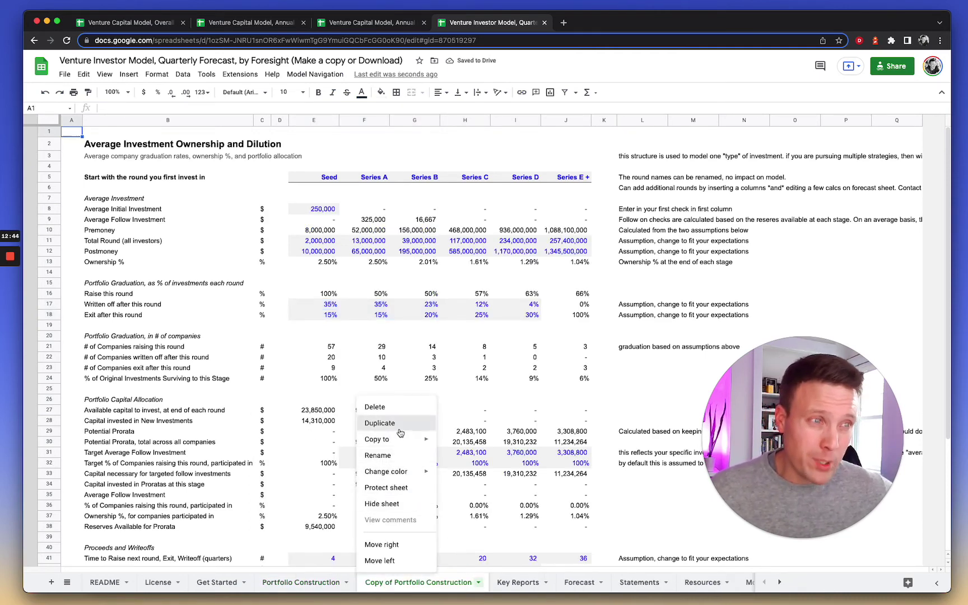
click(400, 433)
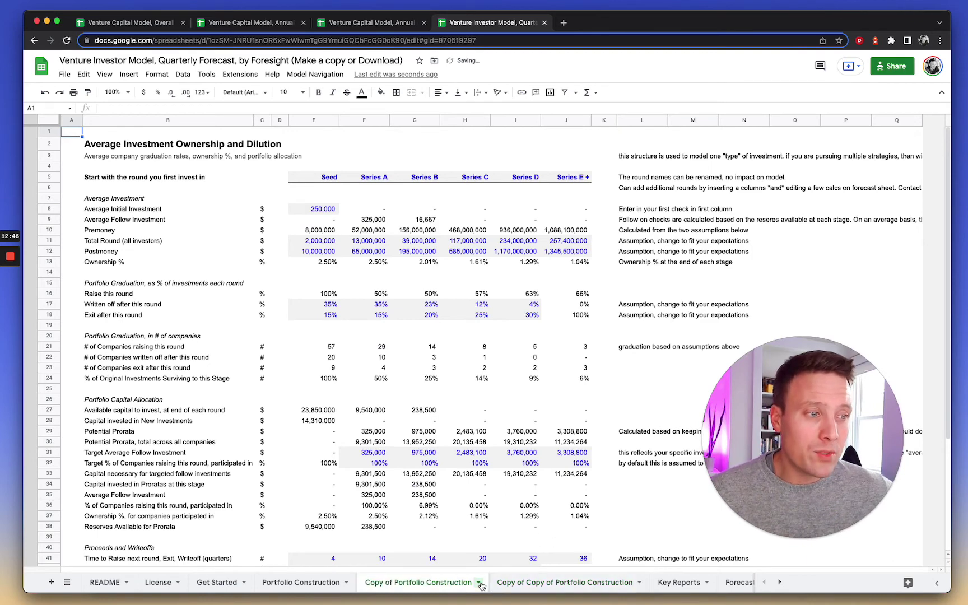
- Rename the Copy of Portfolio Construction sheet as Seed
click(480, 583)
click(427, 457)
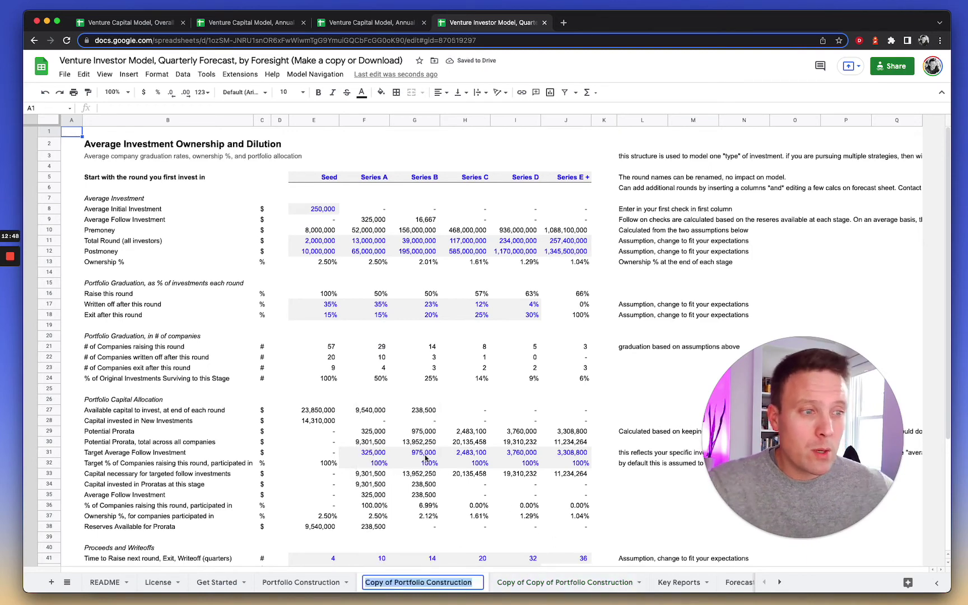
text(Seed)
key(Return)
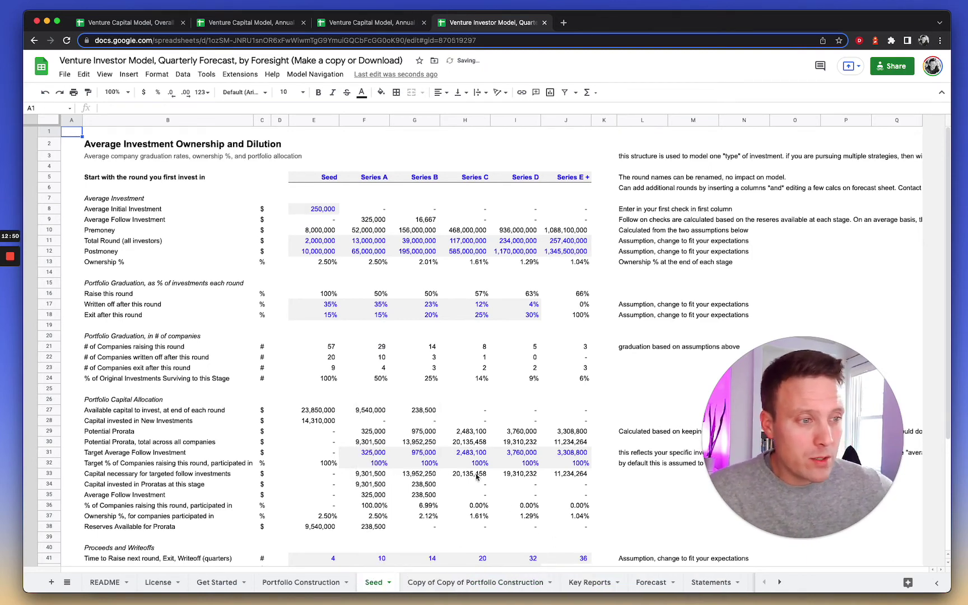
- Rename the Copy of Copy of Portfolio Construction sheet as A
click(549, 583)
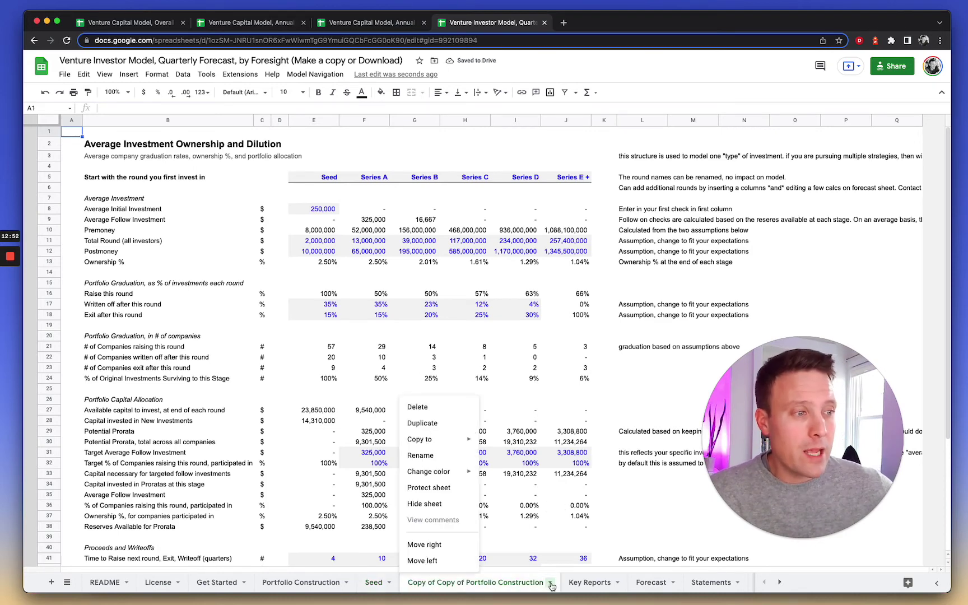
click(421, 455)
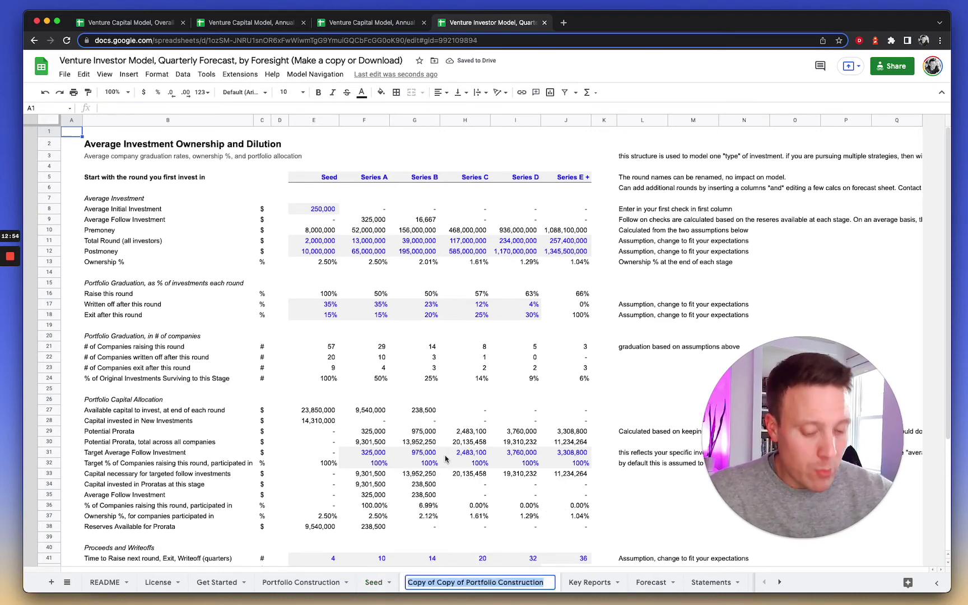
text(A)
key(Return)
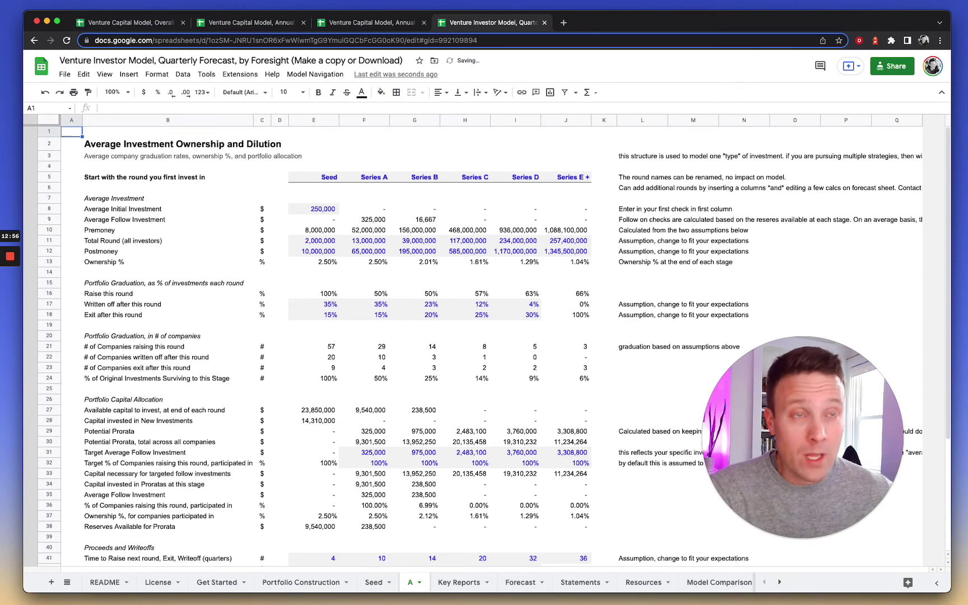
- Examine the average check size on Get Started and the linked Average Initial Investment on the Seed and A sheets
click(217, 583)
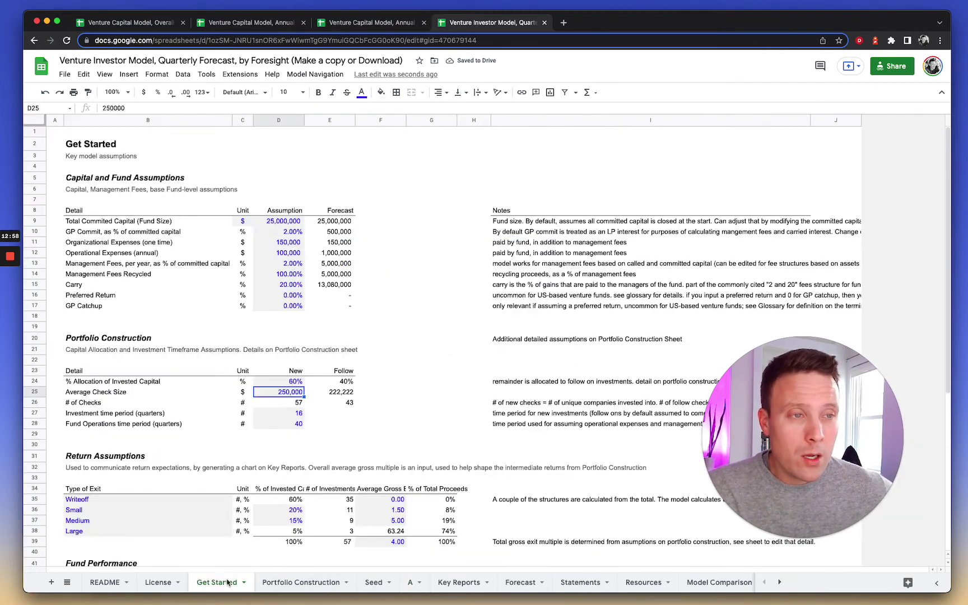
click(399, 393)
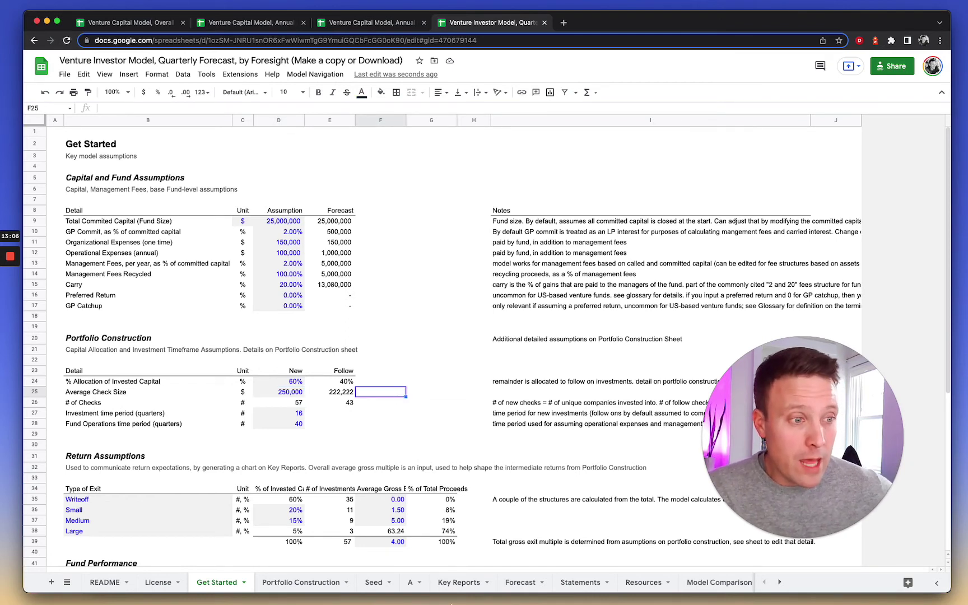
click(372, 582)
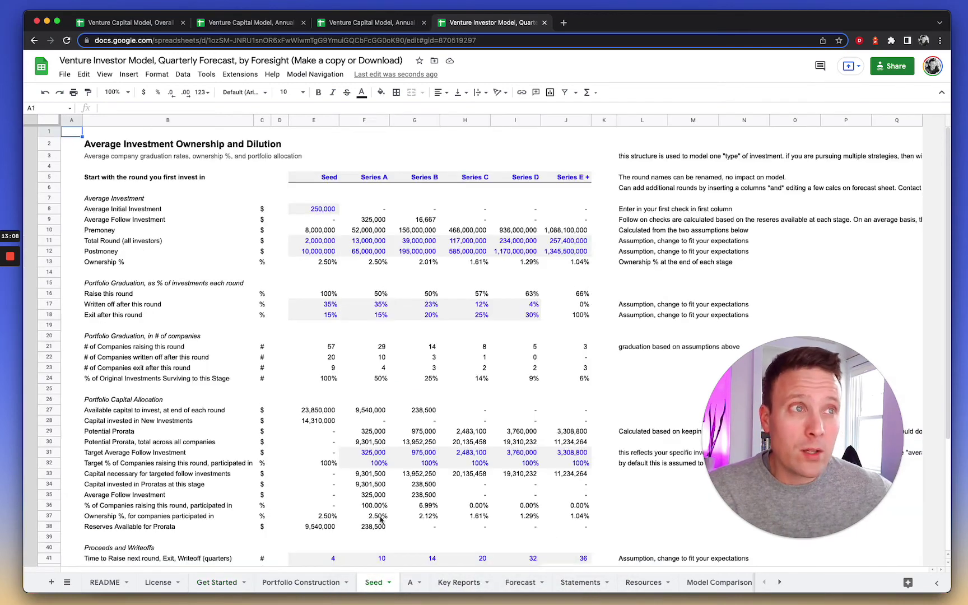
click(324, 209)
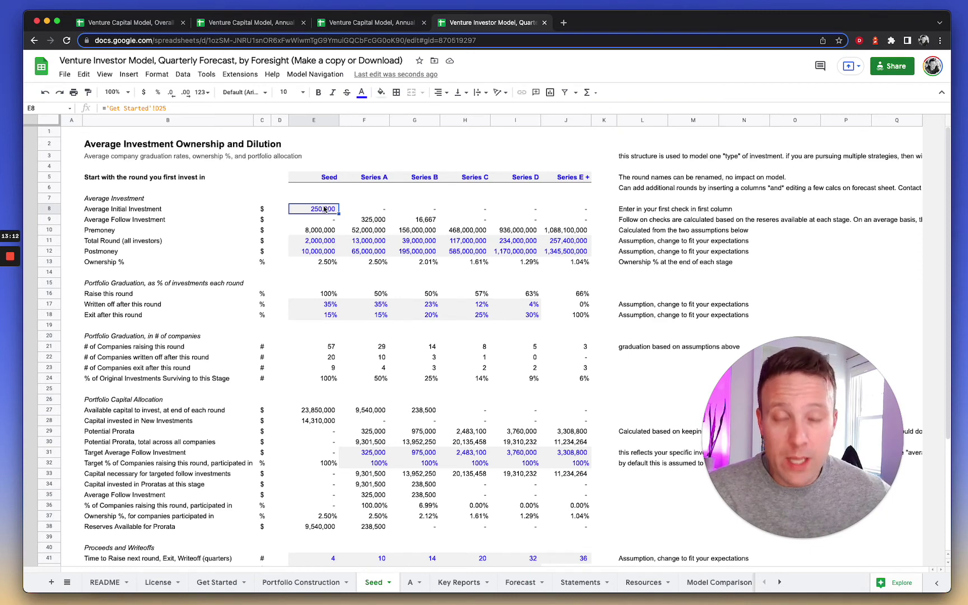
click(410, 582)
click(319, 207)
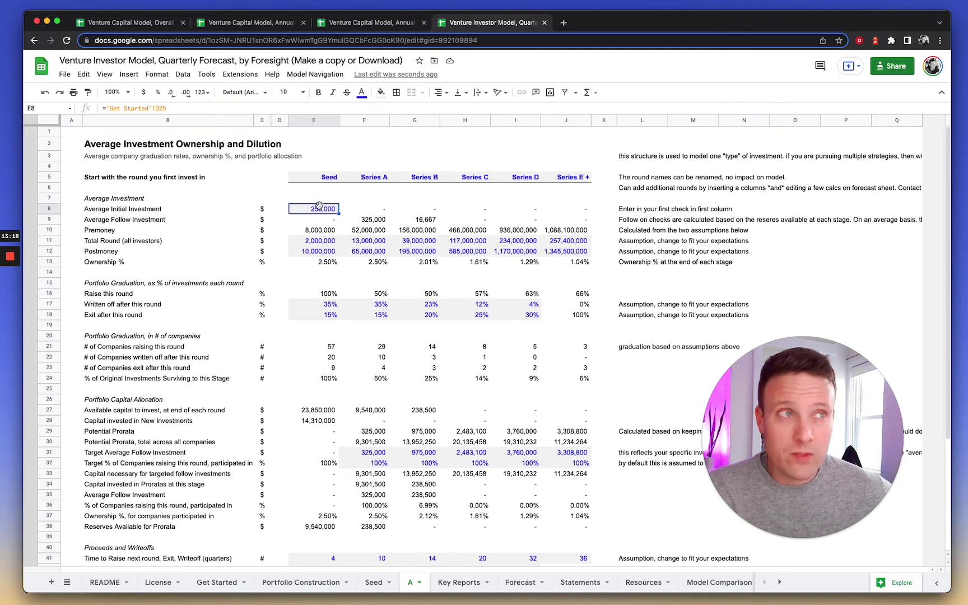
- Examine the round names from Seed through Series E + in the A sheet's header row
drag(325, 177, 568, 180)
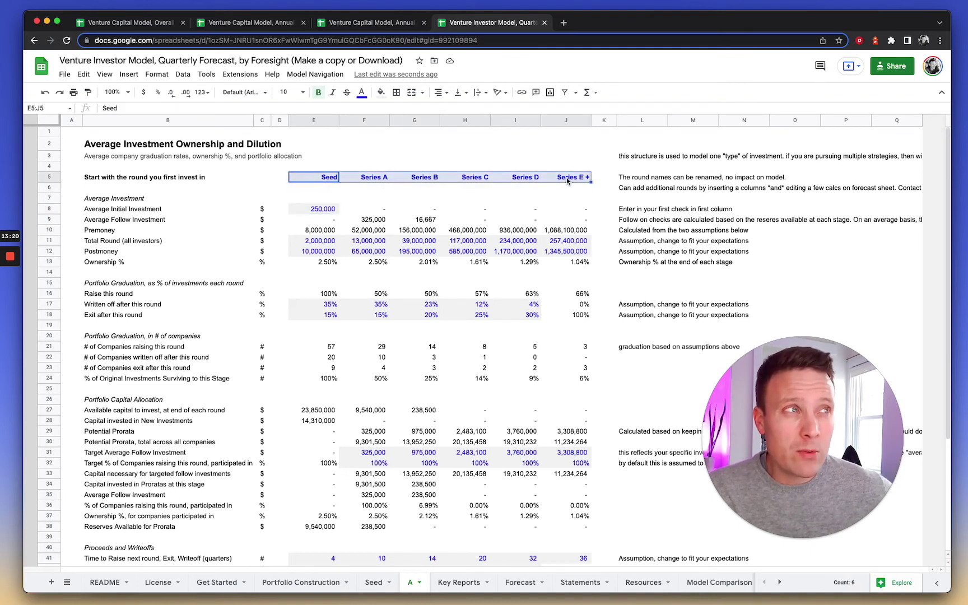
click(324, 179)
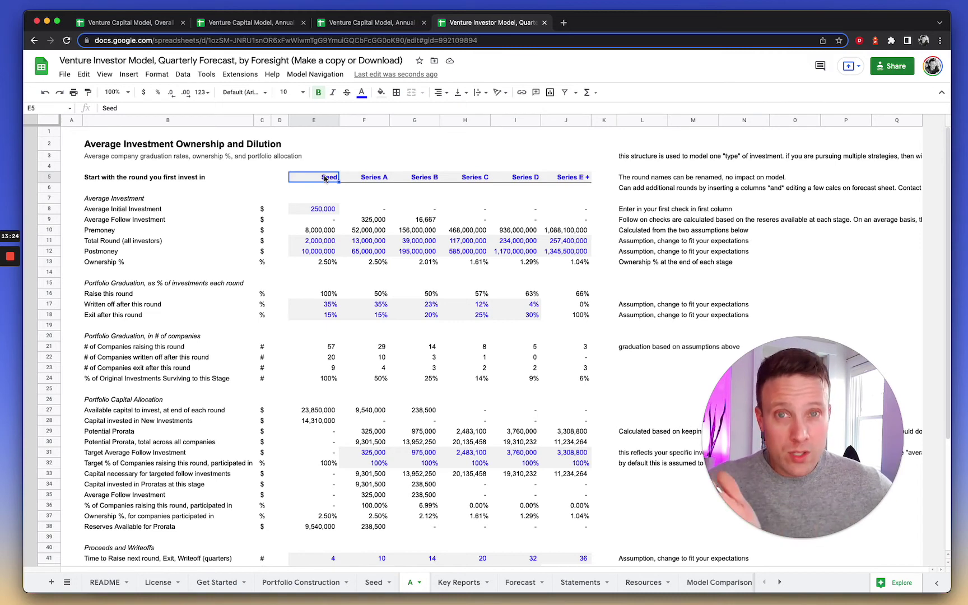
key(Right)
key(Right)
key(Right)
key(Right)
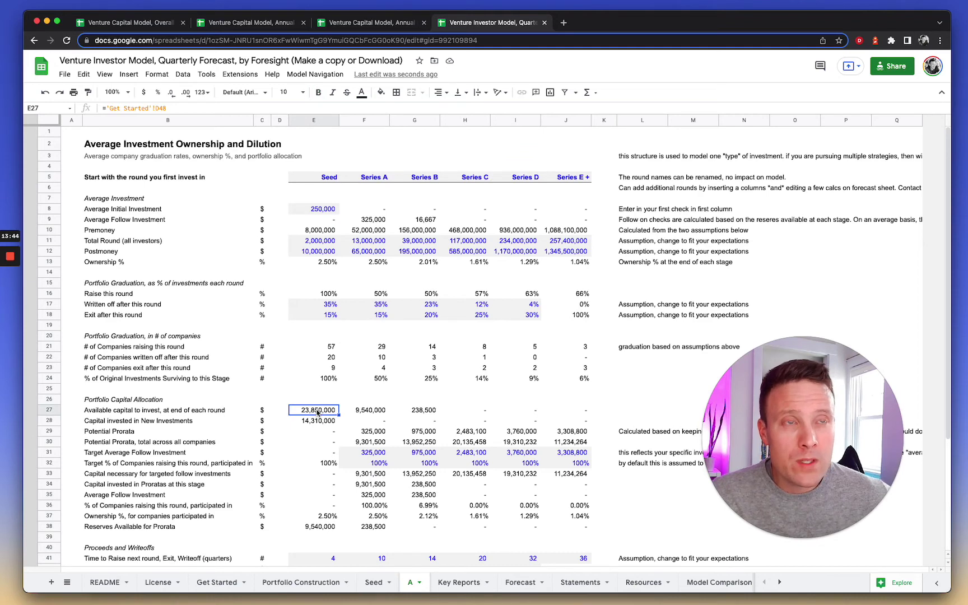
- Examine the A sheet's available capital to invest, capital invested in new investments, and number of companies raising each round
drag(147, 402, 311, 420)
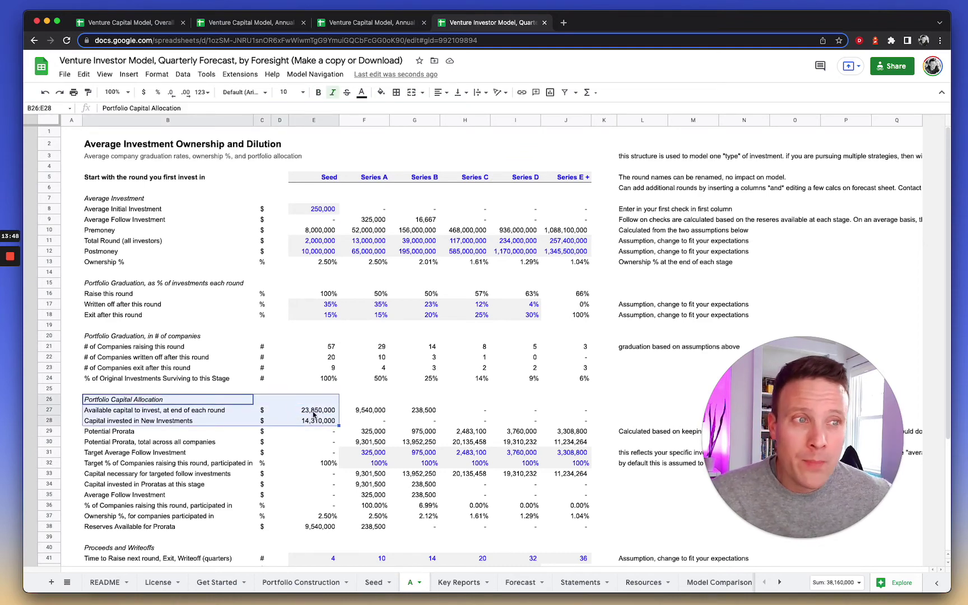
click(315, 411)
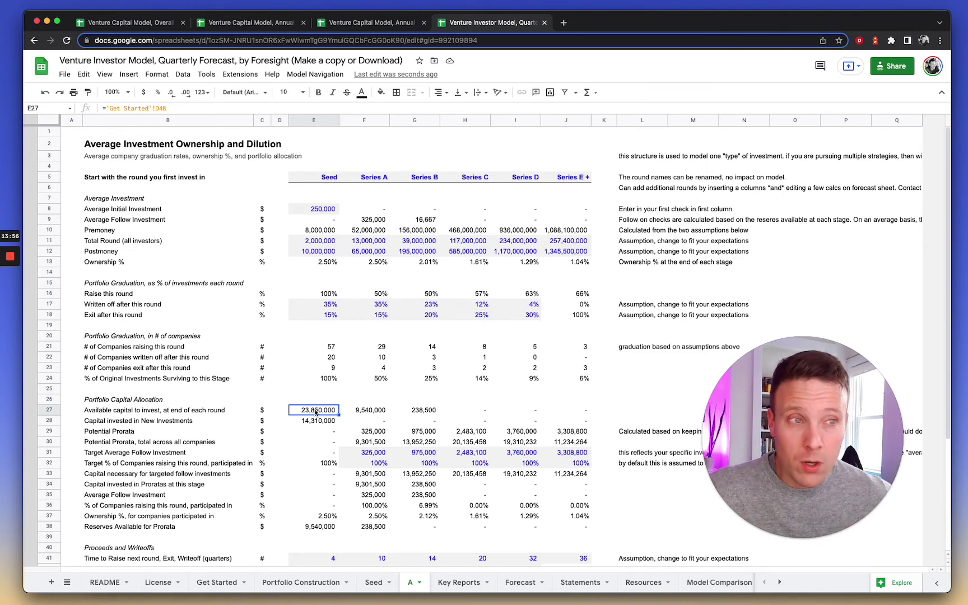
click(332, 350)
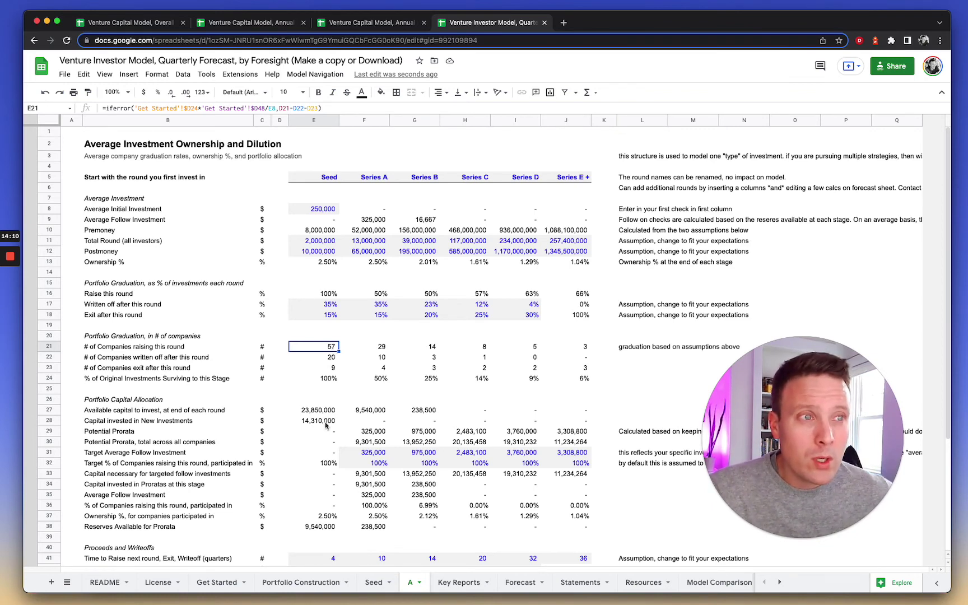
drag(326, 348, 560, 350)
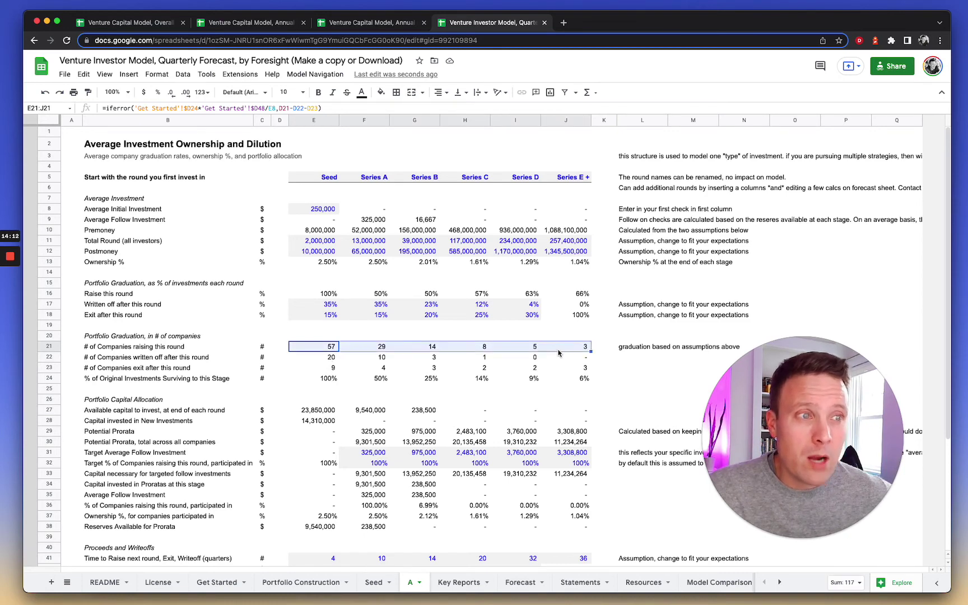
click(321, 414)
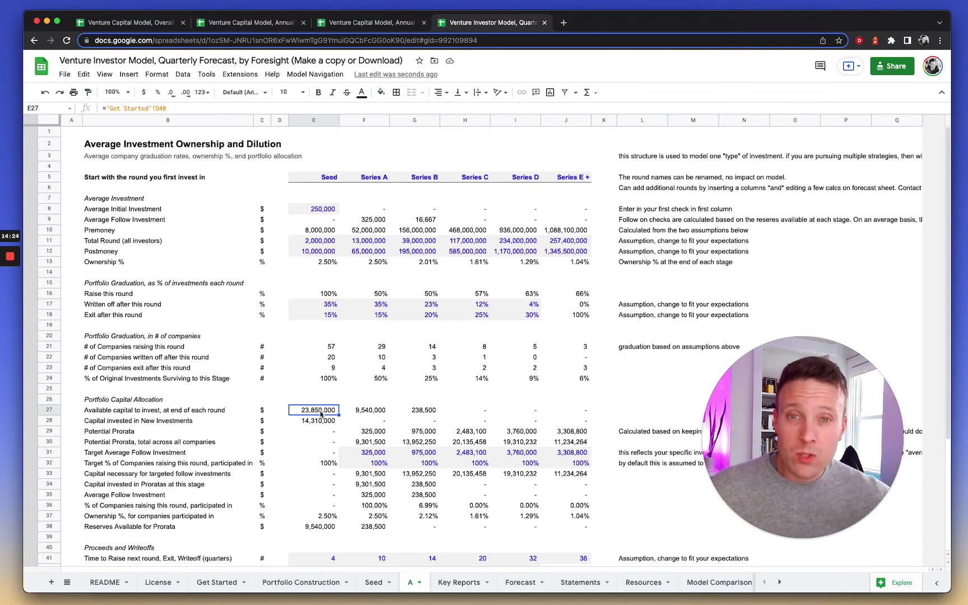
- Examine the Forecast sheet's Quarter 1 formulas for new and follow-on investments, proceeds, writeoffs, and changes in invested capital and residual value
click(373, 582)
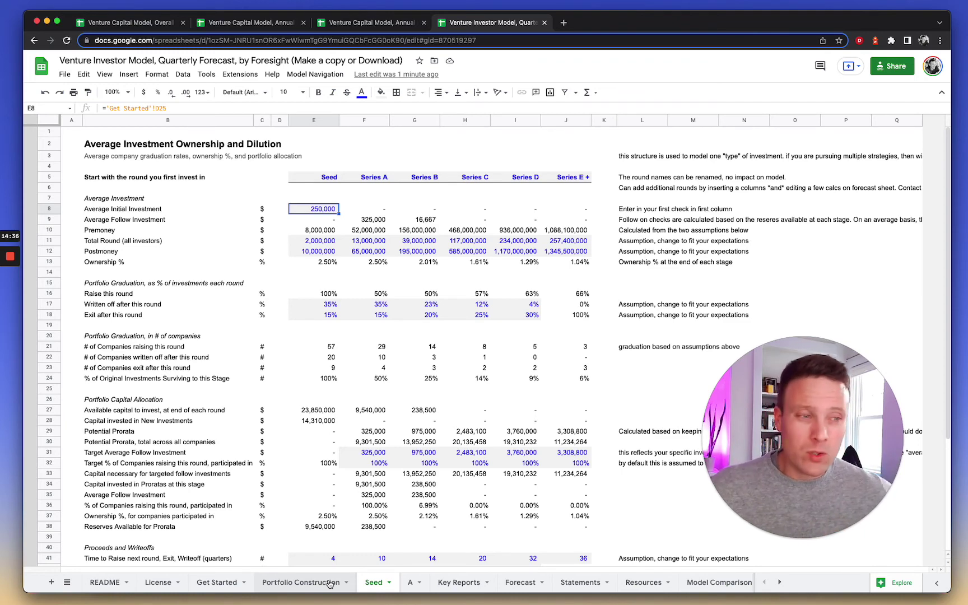
click(516, 582)
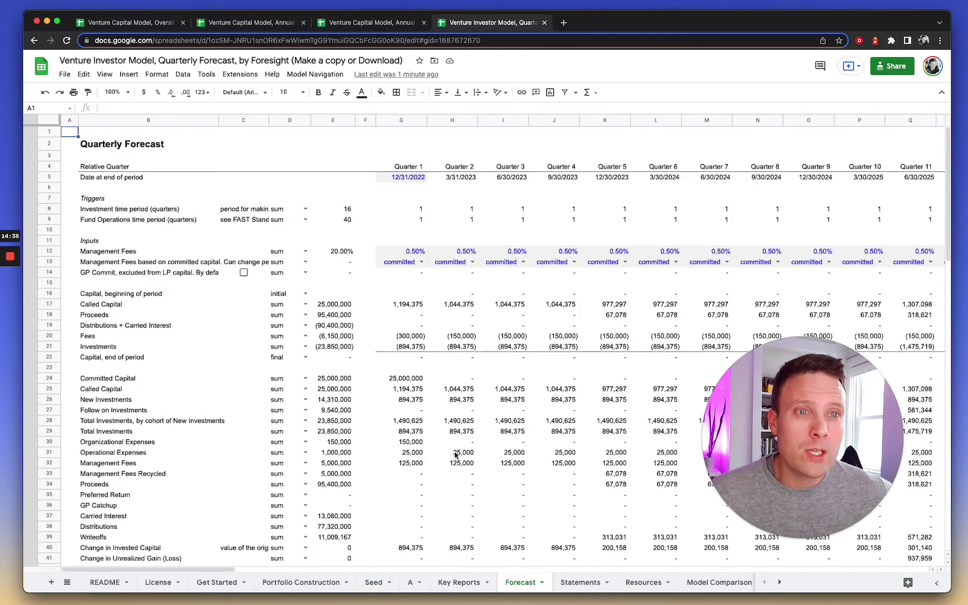
click(413, 402)
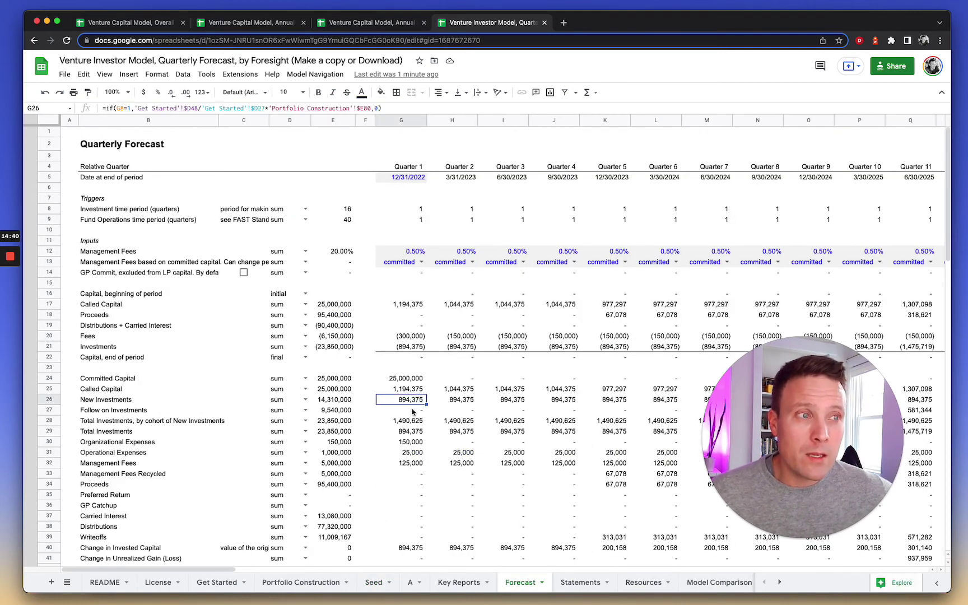
click(413, 411)
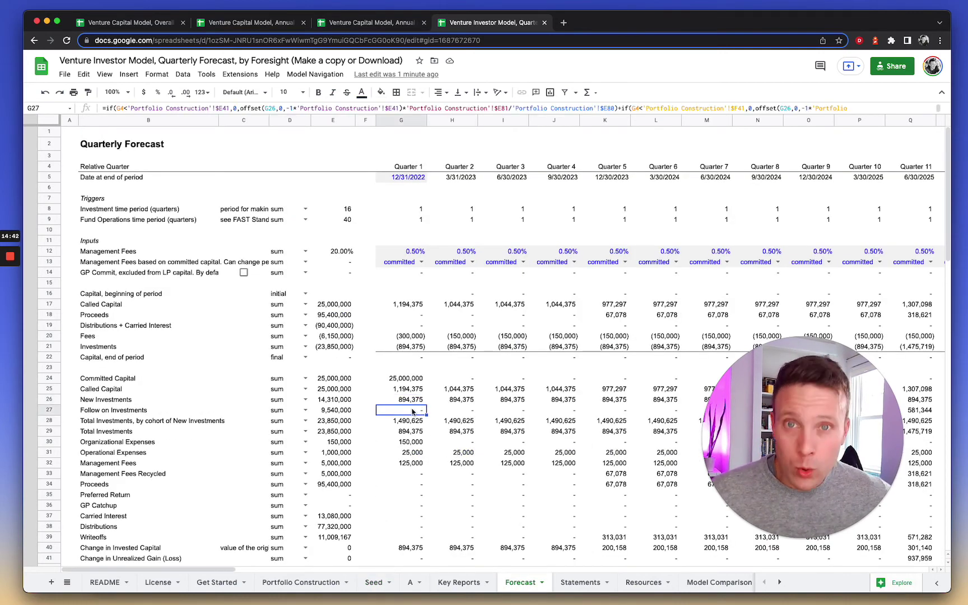
click(401, 485)
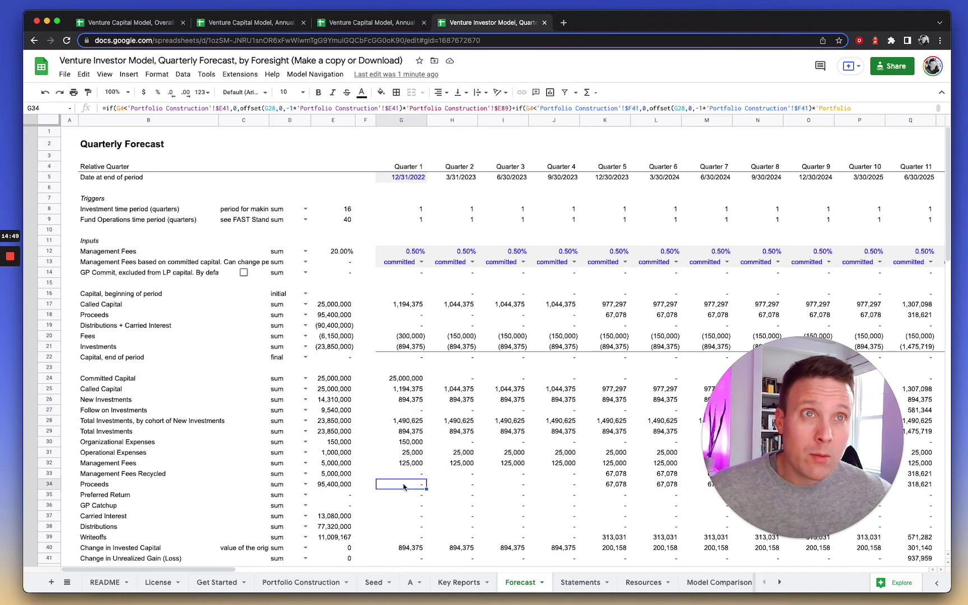
click(413, 537)
scroll(413, 537, down, 1)
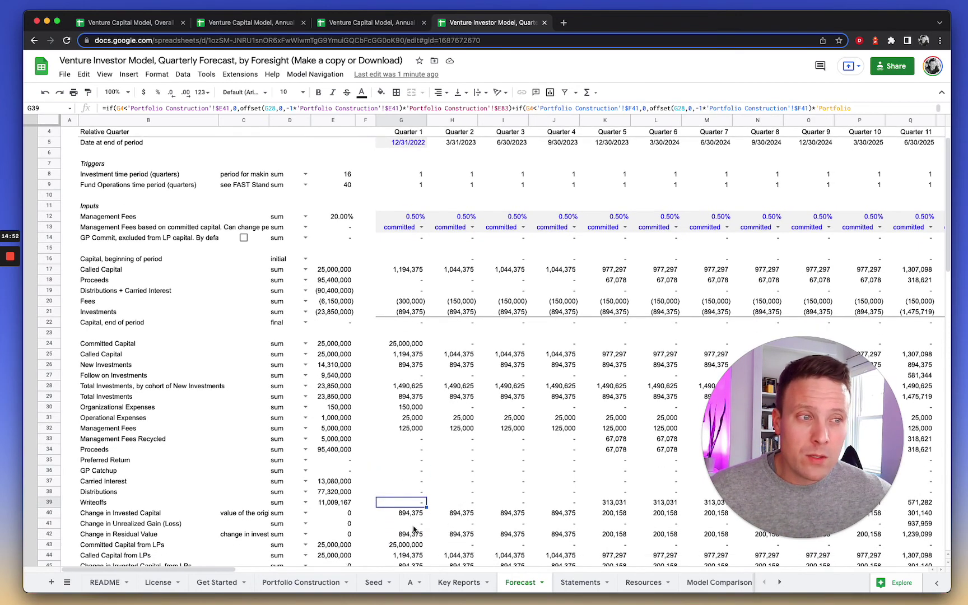
click(412, 535)
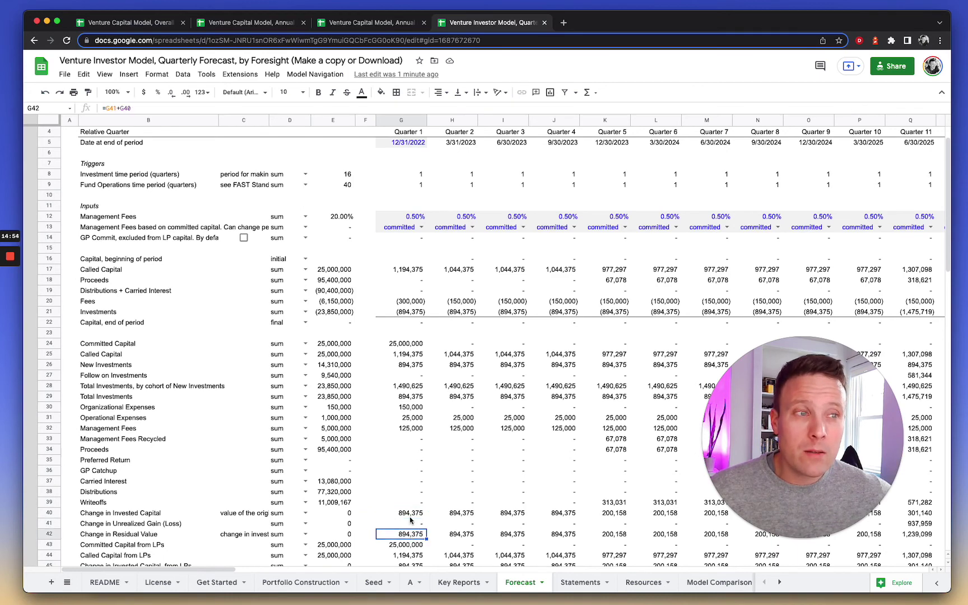
click(411, 515)
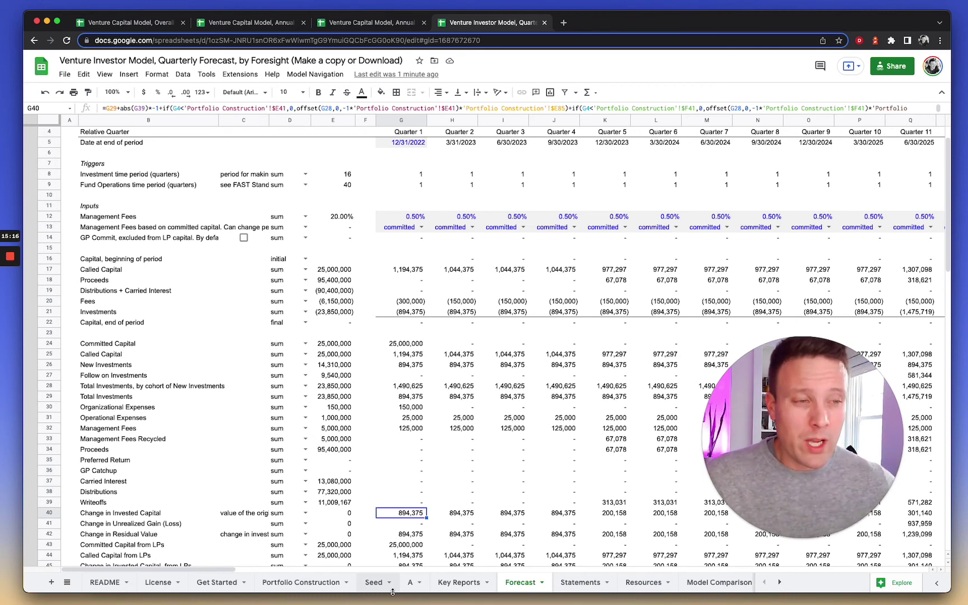
- Examine the first round's Average Initial Investment and Total Round inputs on the Portfolio Construction sheet
click(313, 584)
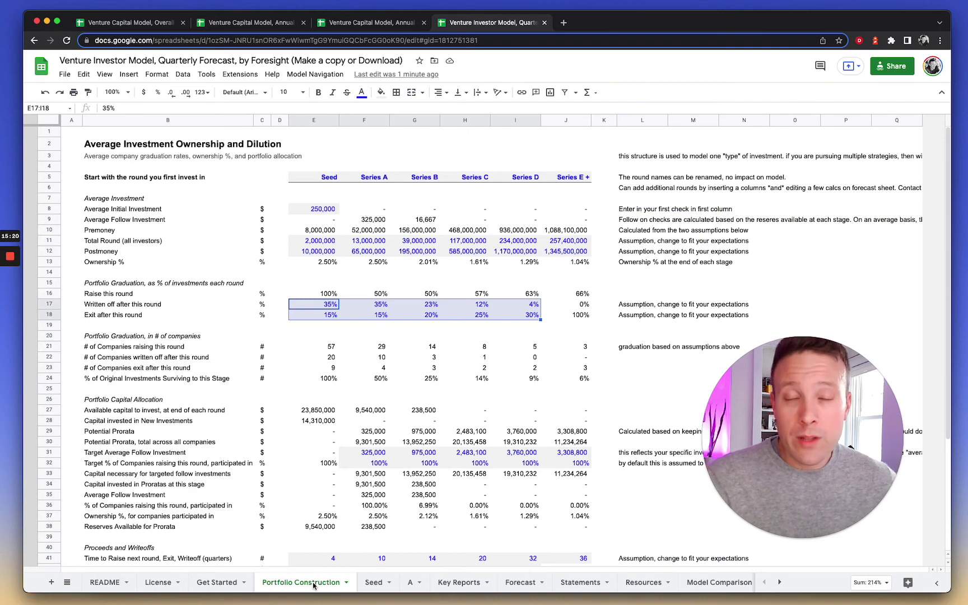
click(319, 207)
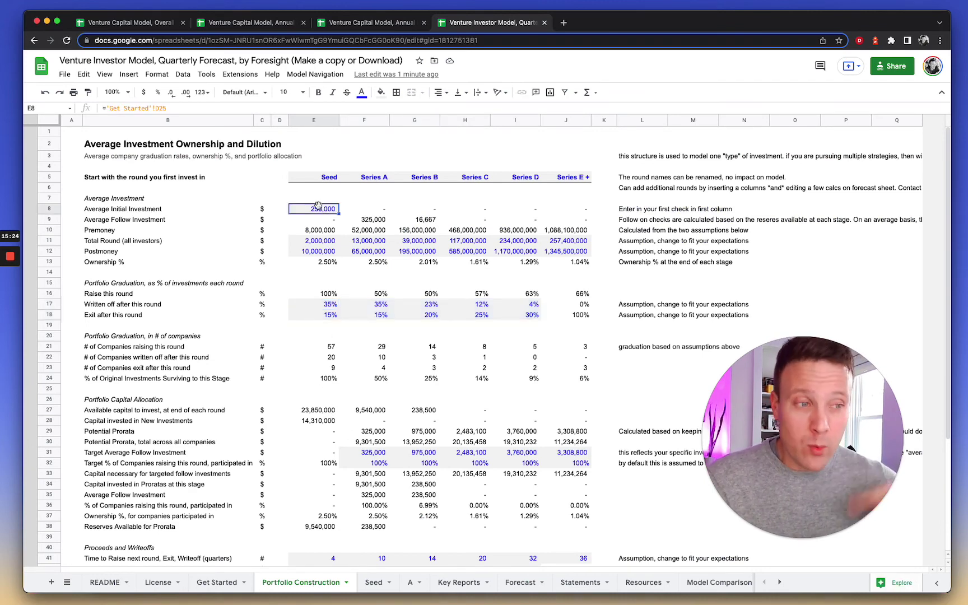
click(323, 243)
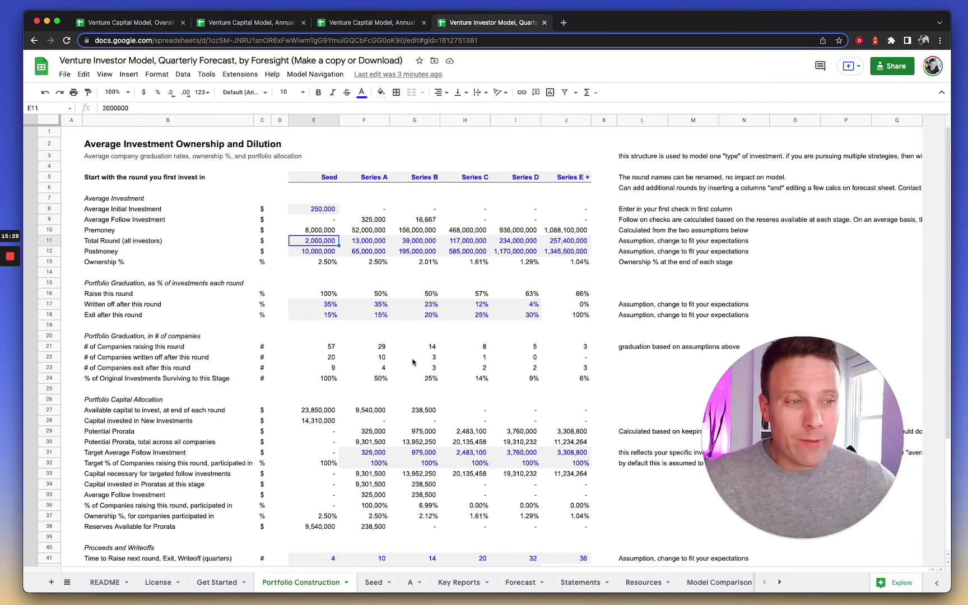
- Review the A sheet's inputs for round sizes, valuations, graduation rates, follow-on targets, timing and exit valuations, and return to Portfolio Construction
click(373, 585)
click(411, 585)
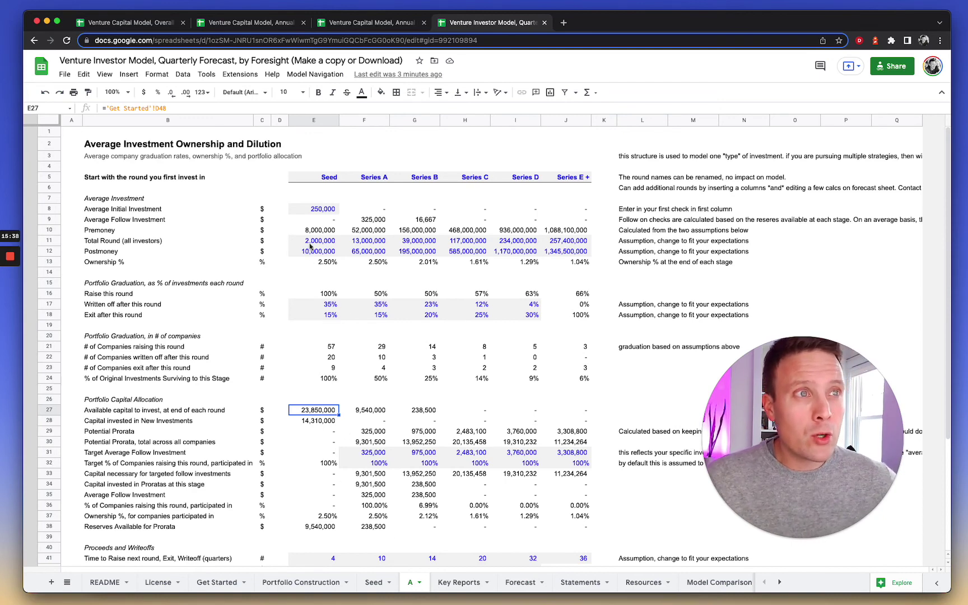
drag(313, 241, 555, 252)
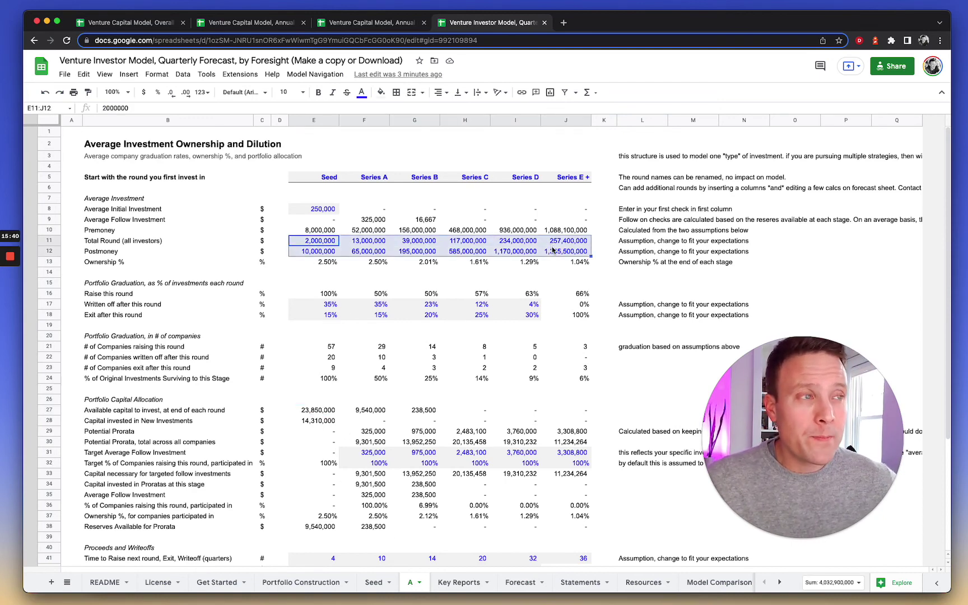
drag(317, 306, 508, 318)
drag(373, 455, 554, 461)
scroll(553, 460, down, 3)
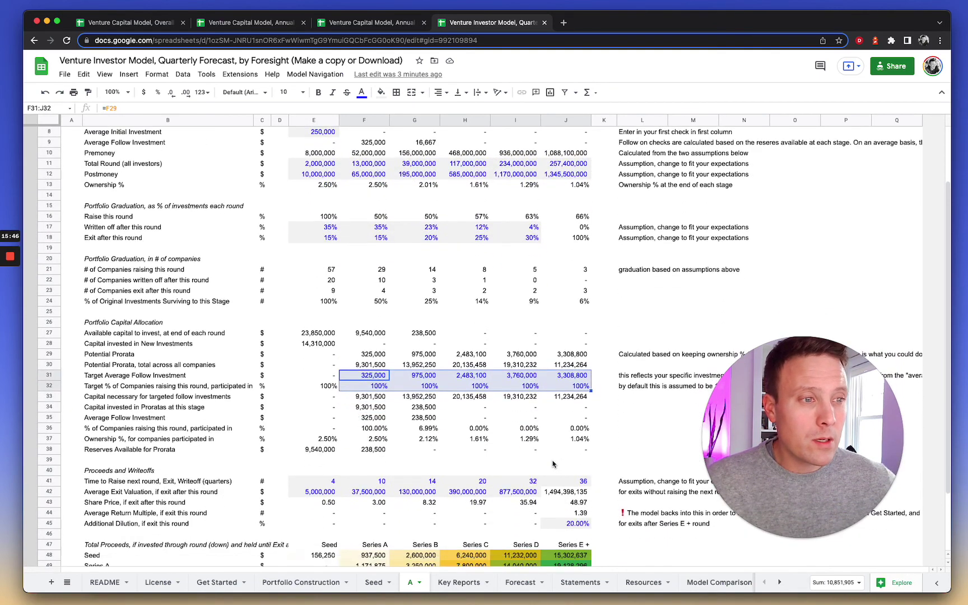
drag(334, 481, 530, 492)
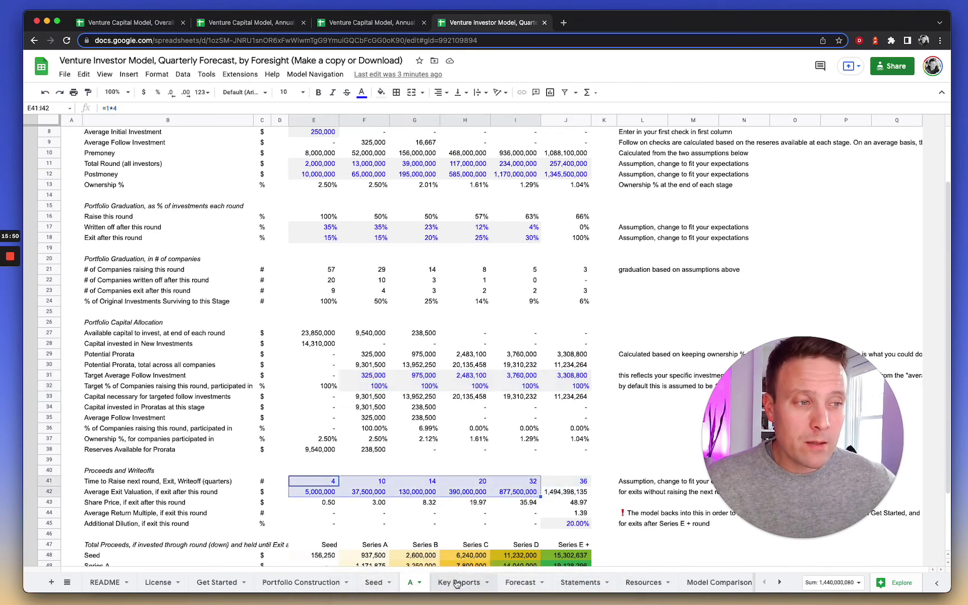
click(374, 583)
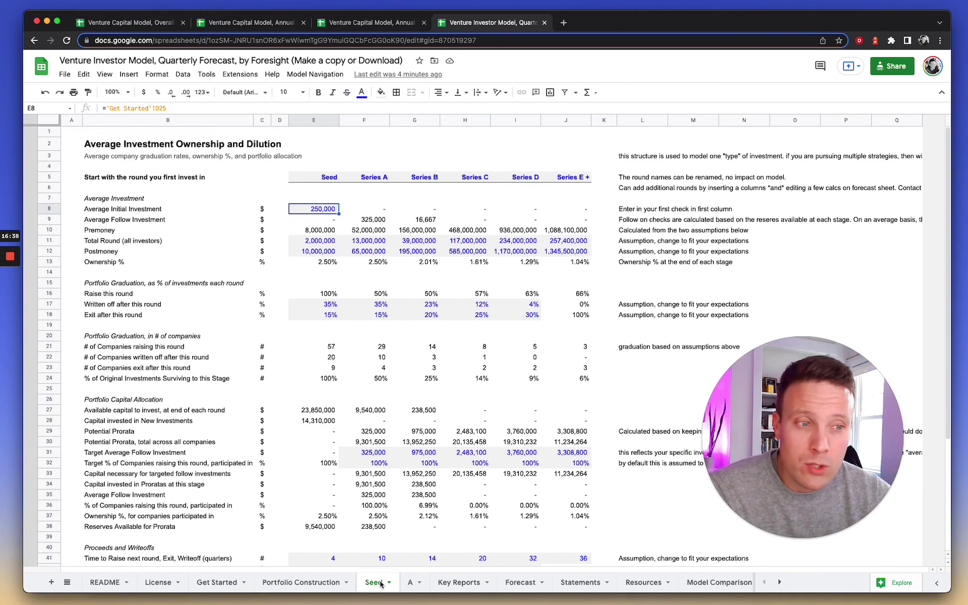
click(316, 591)
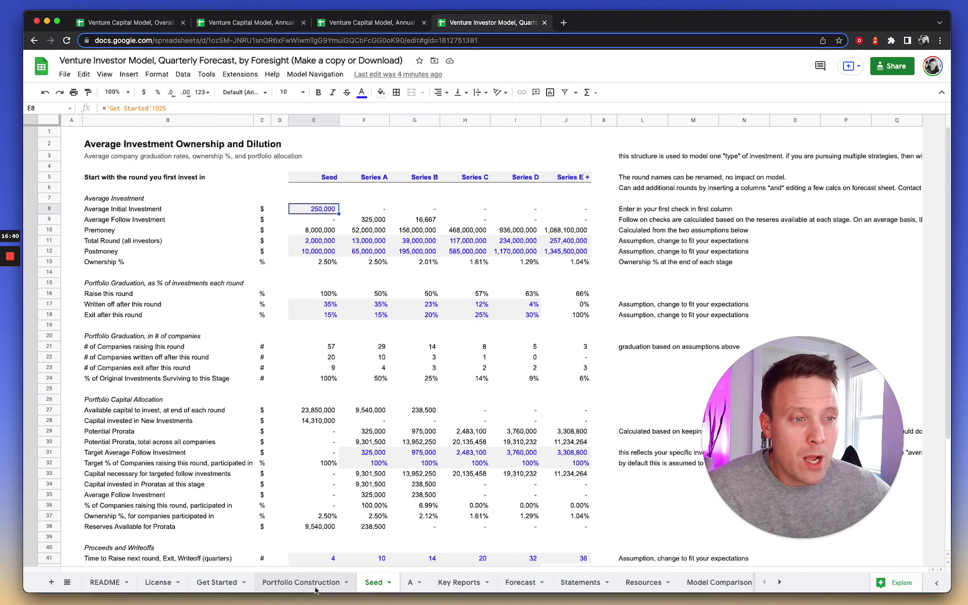